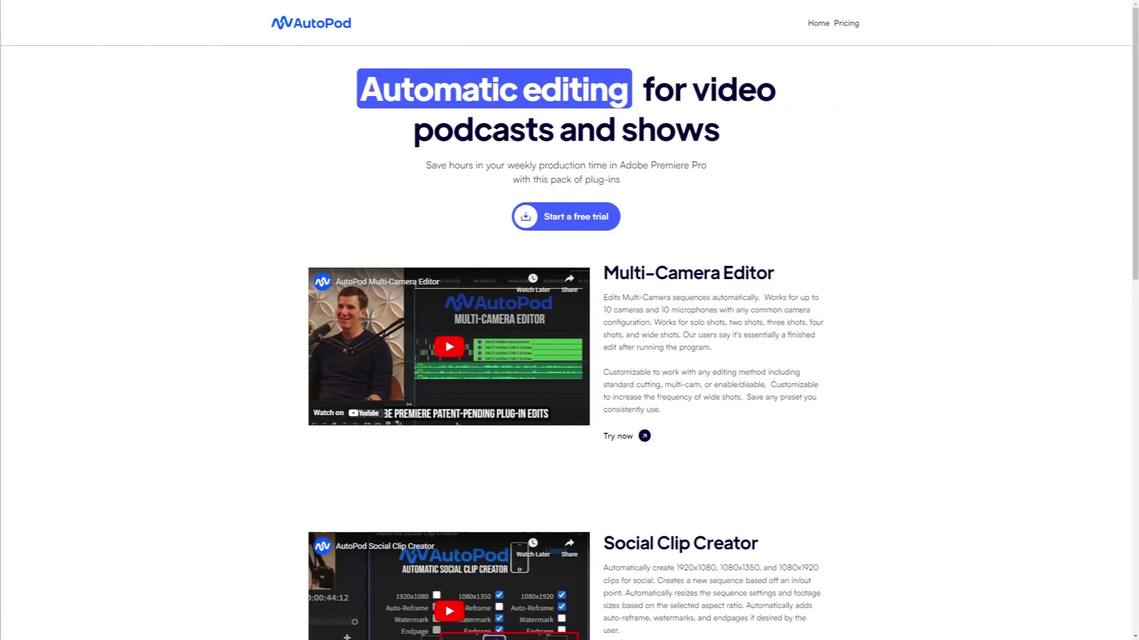
Scroll the AutoPod page past Multi-Camera Editor and Social Clip Creator to Jump Cut Editor
scroll(564, 344, down, 1)
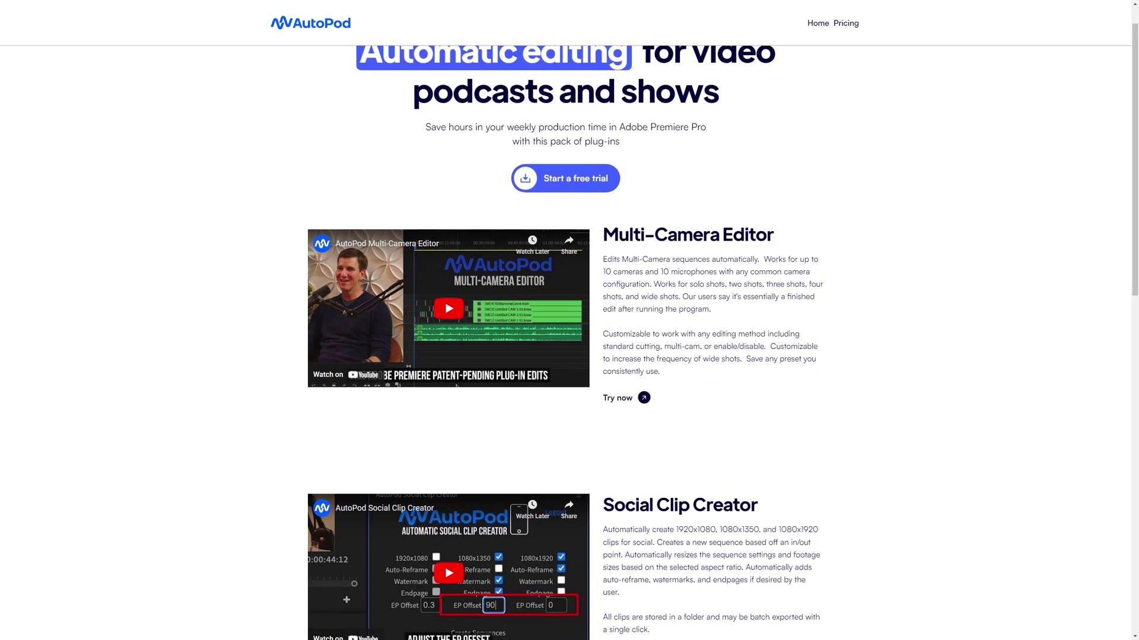
scroll(563, 344, down, 1)
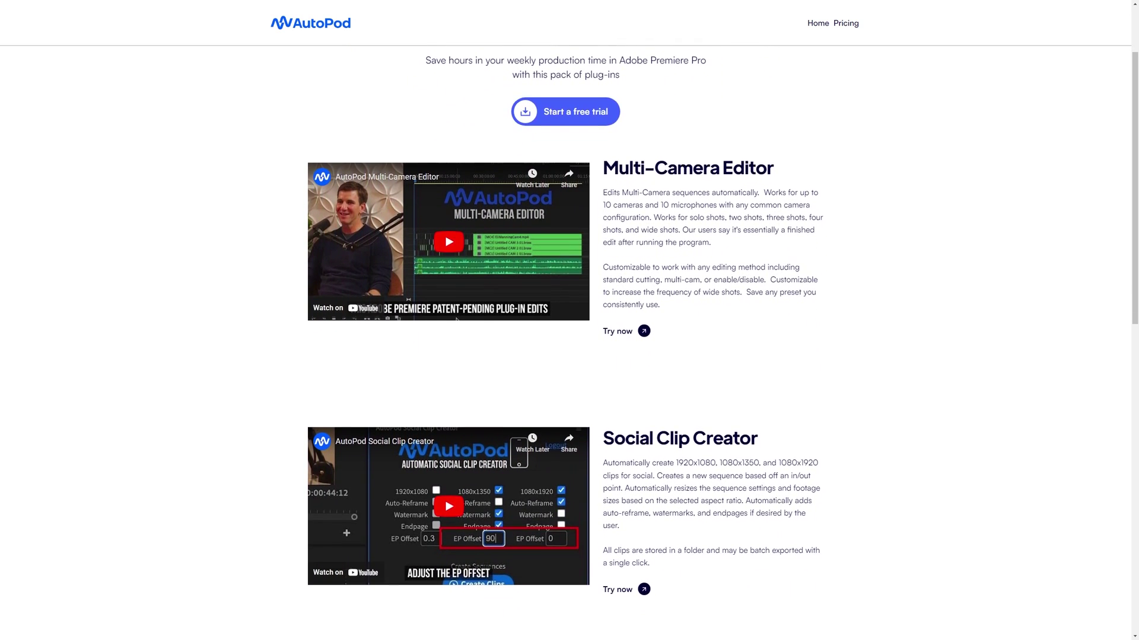
scroll(563, 344, down, 1)
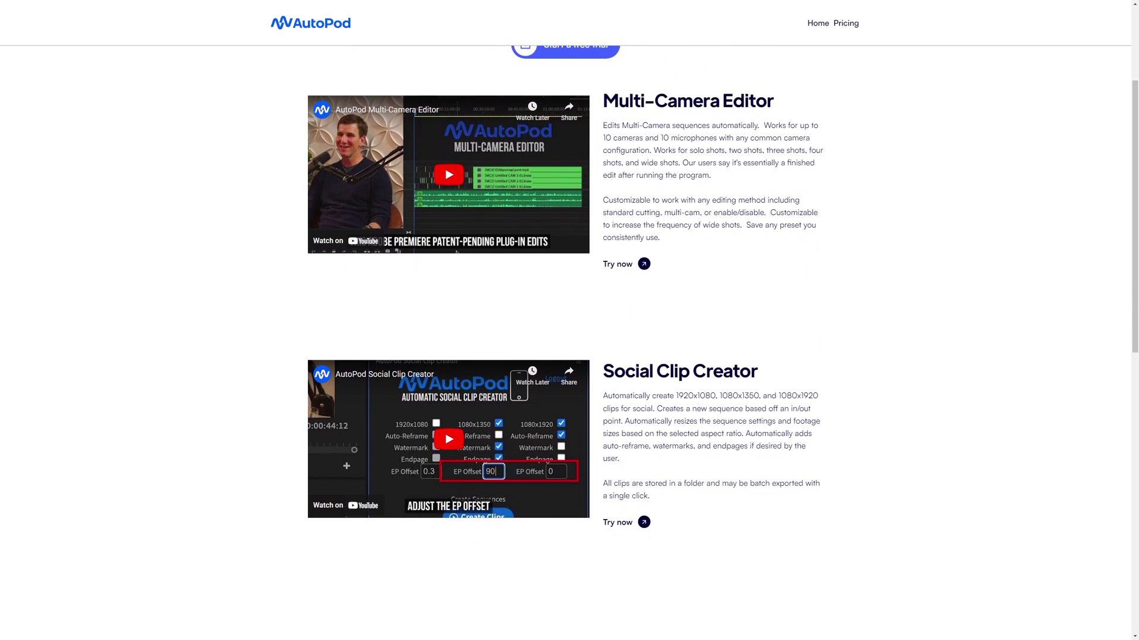
scroll(564, 344, down, 1)
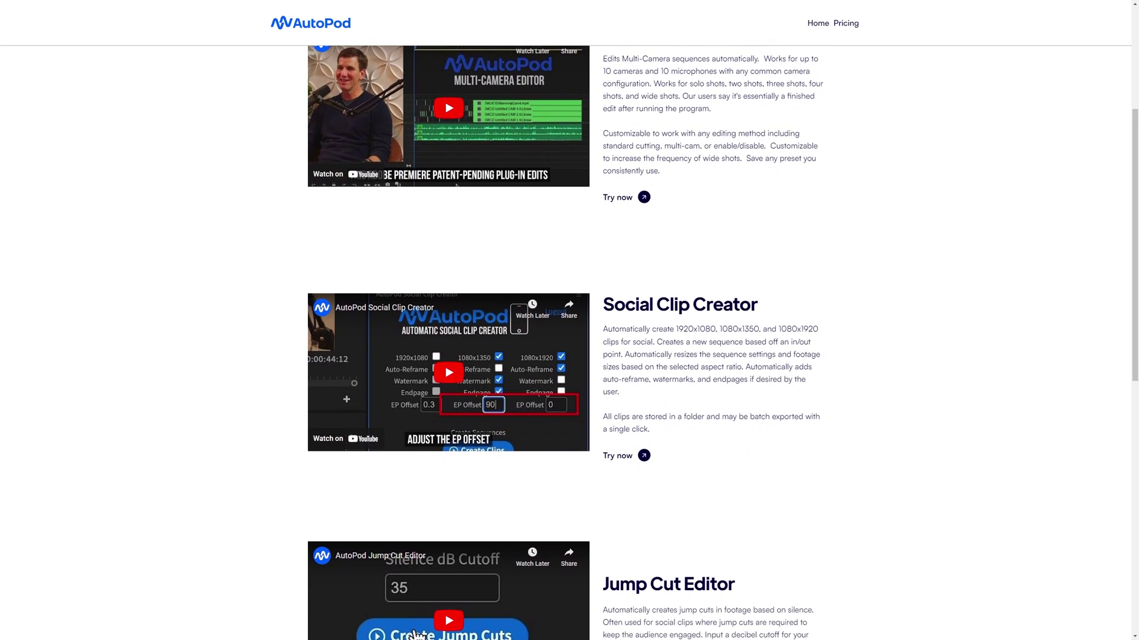
scroll(564, 344, down, 1)
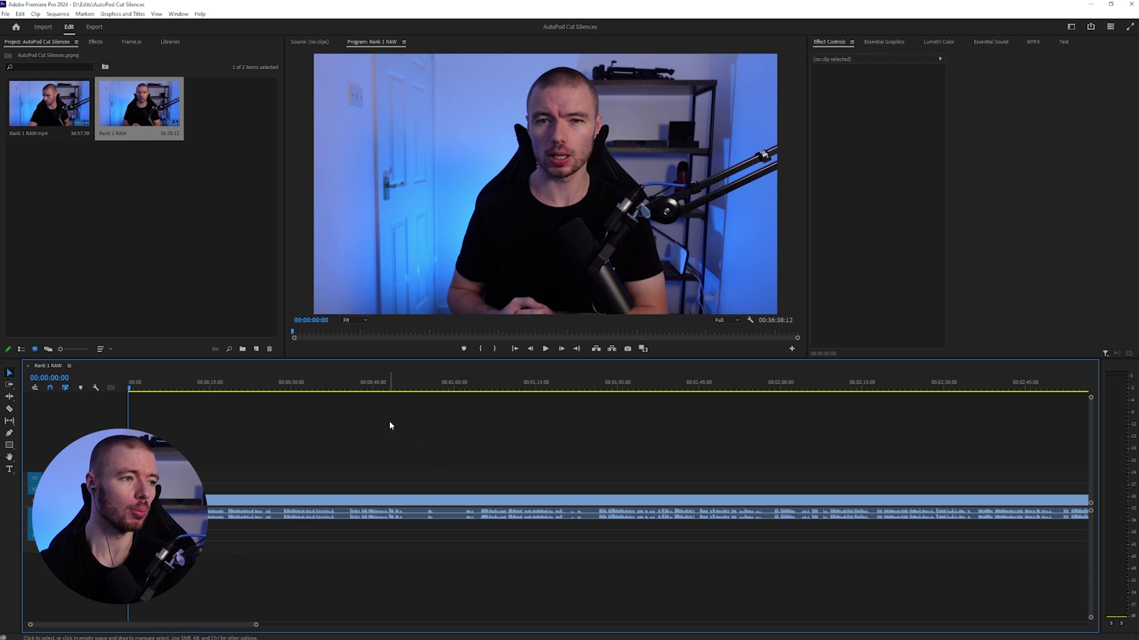
click(180, 14)
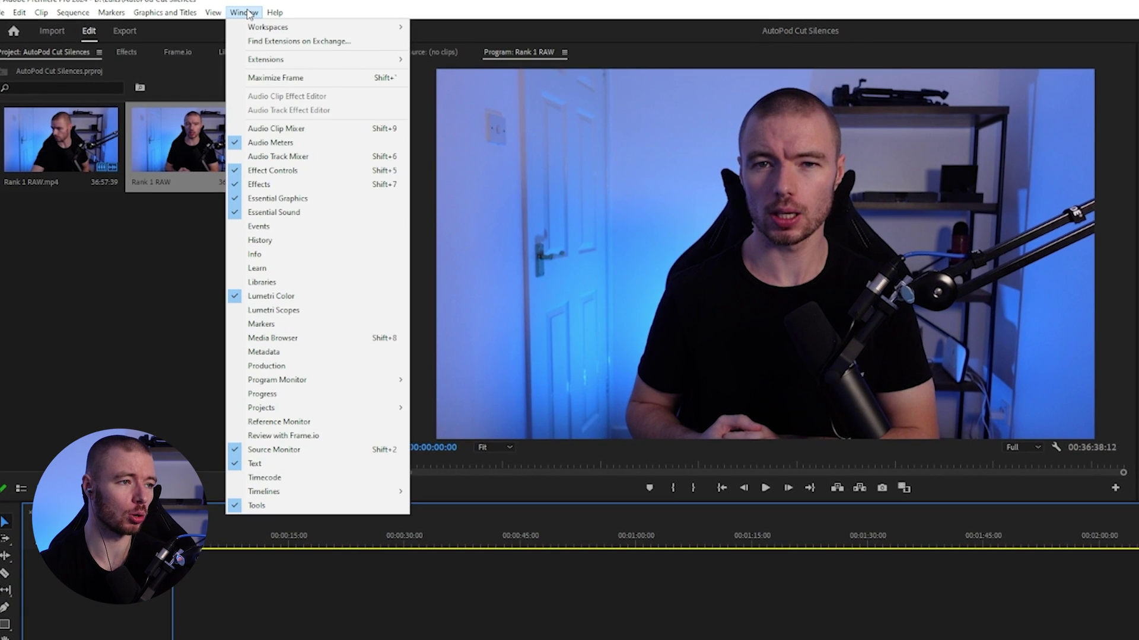
mouse_move(281, 62)
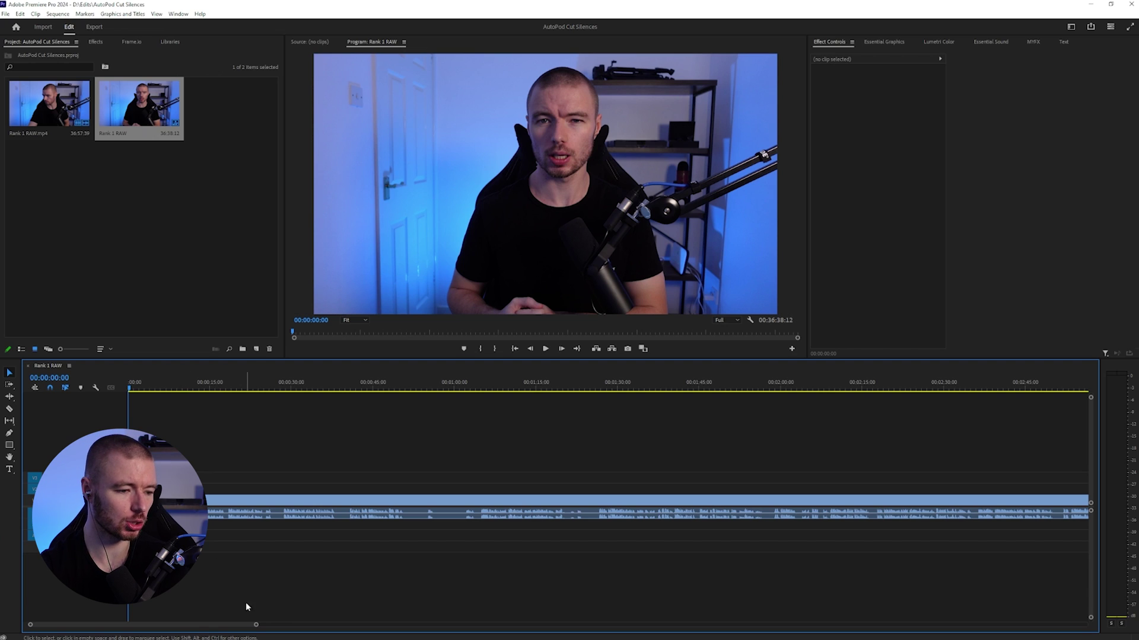
Fit the whole Rank 1 RAW clip across the timeline and play its ending
drag(256, 627, 970, 598)
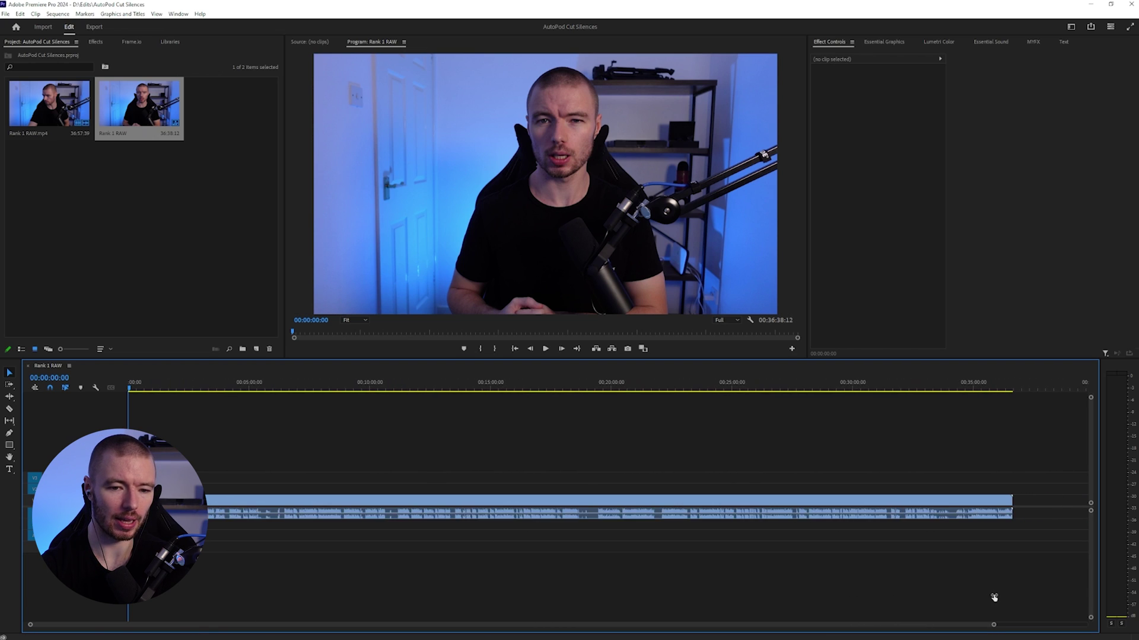
click(1051, 387)
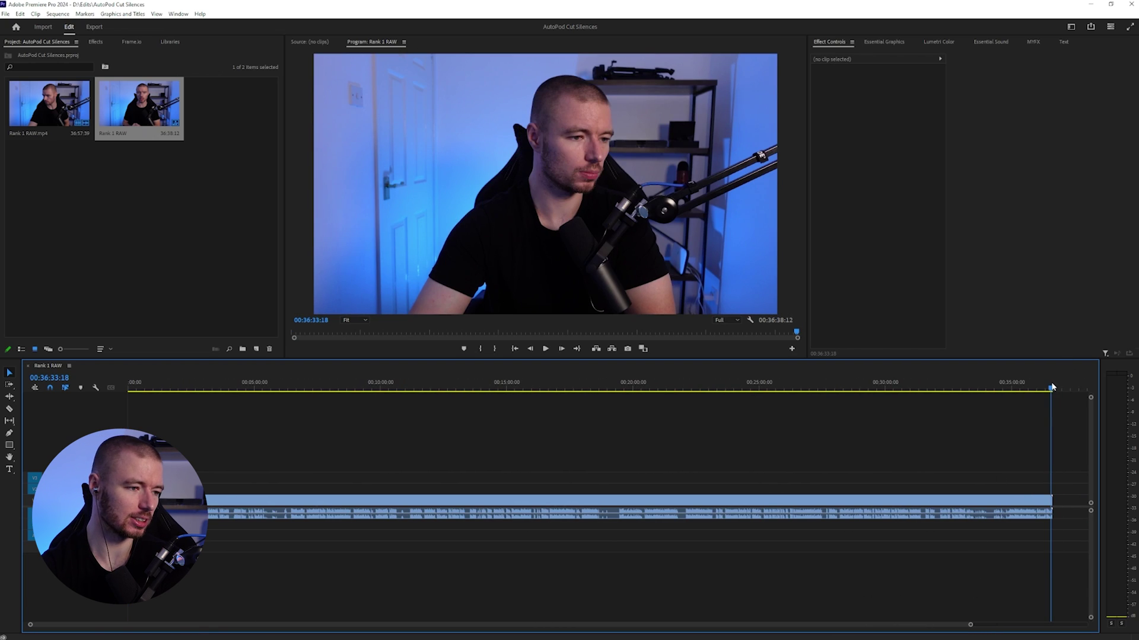
key(space)
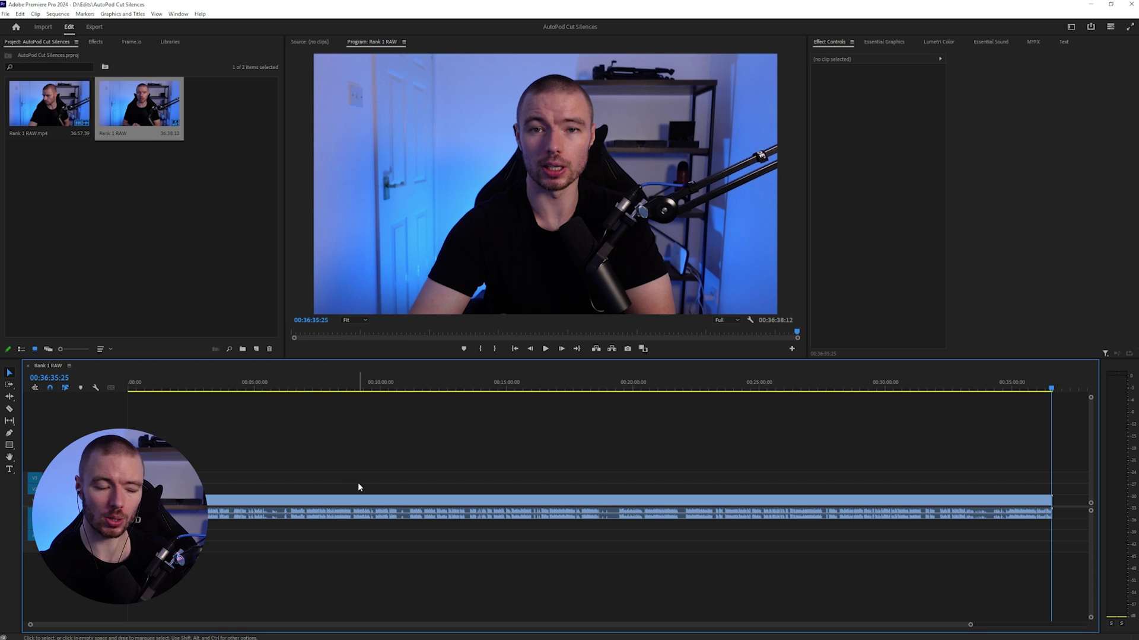
Scrub back to about five minutes, inspect the clip, then return to the sequence start
drag(172, 384, 267, 383)
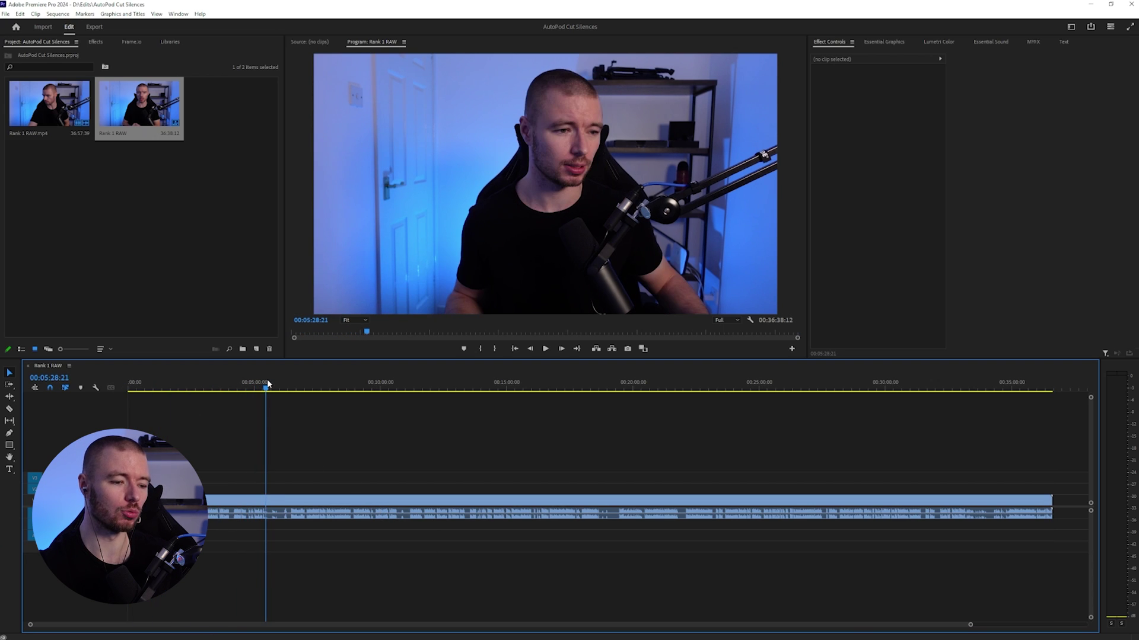
click(285, 508)
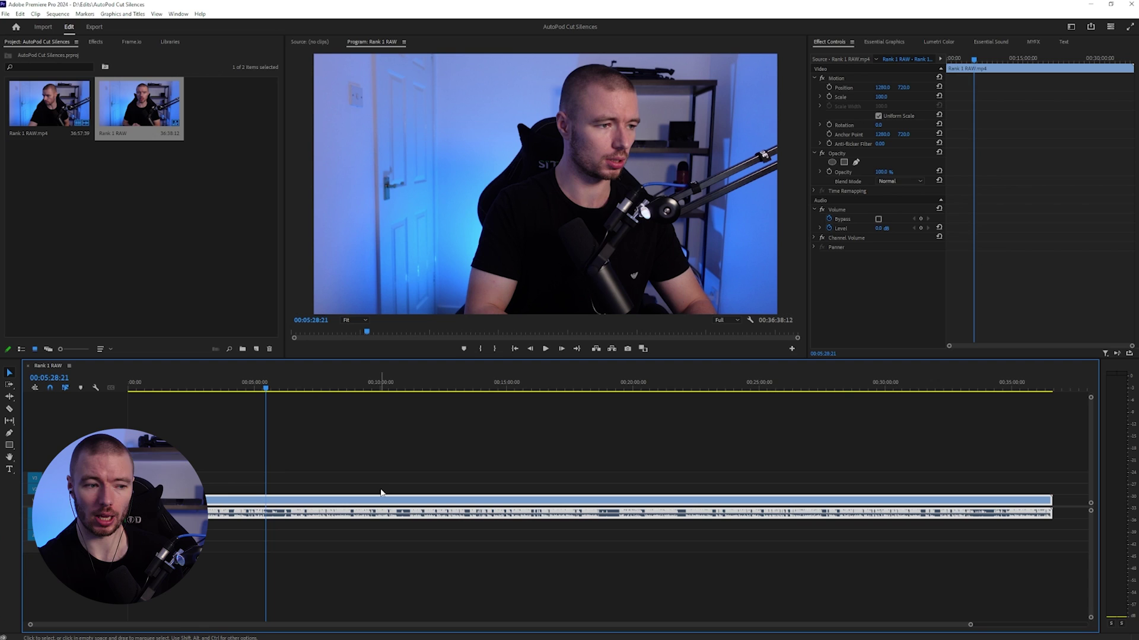
key(Home)
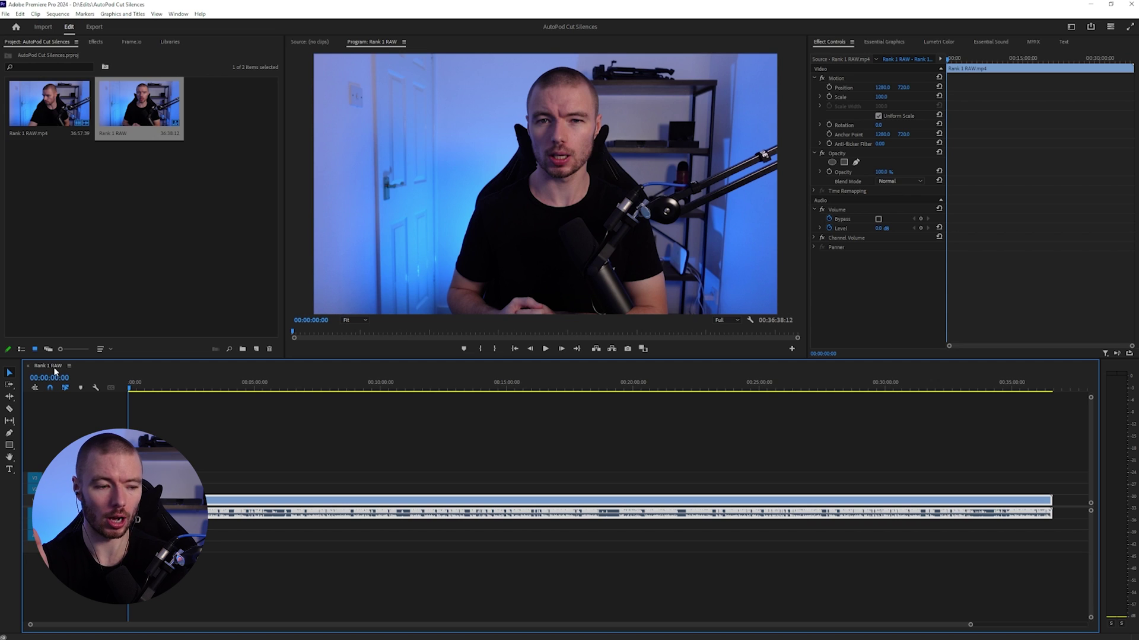
click(243, 611)
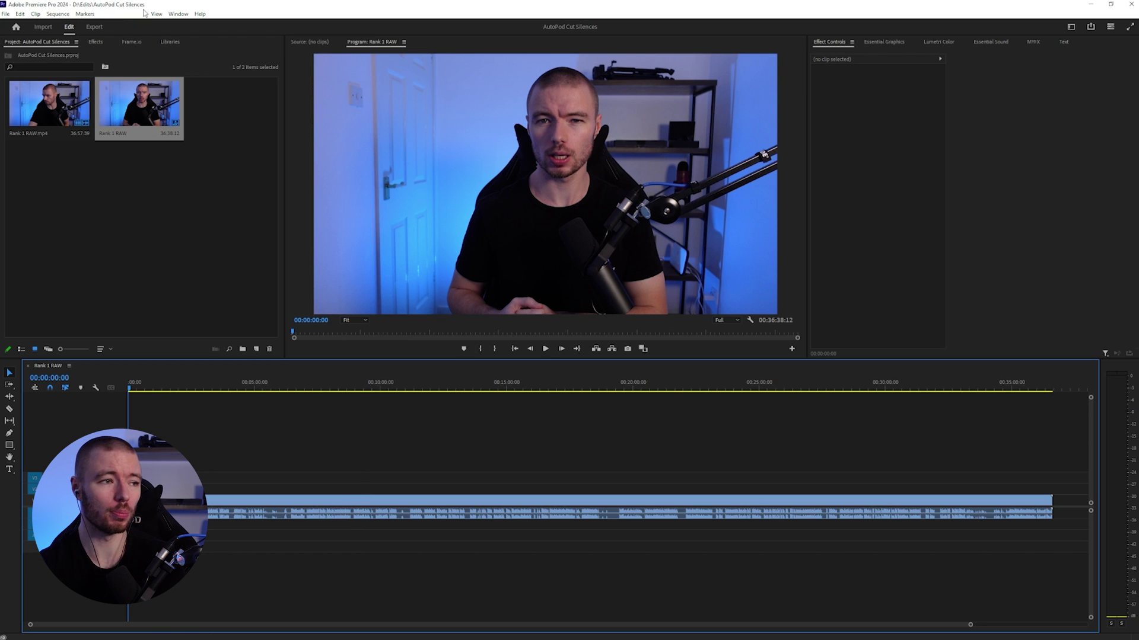
Launch AutoPod Jump Cut Editor from Window > Extensions and reposition its floating panel
click(178, 14)
mouse_move(221, 51)
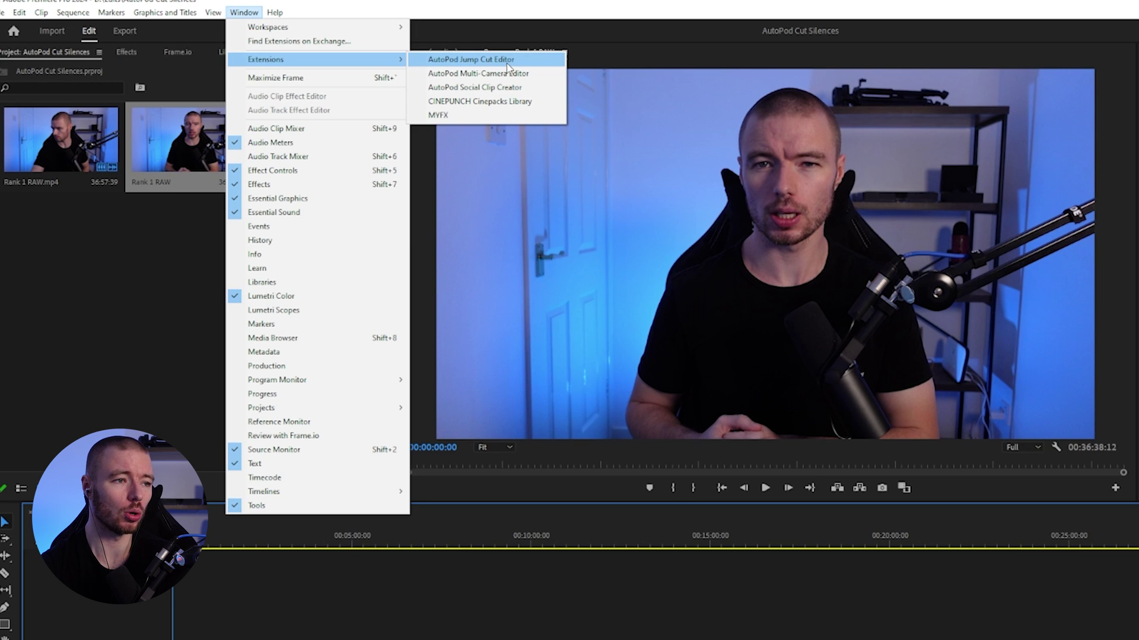
click(498, 60)
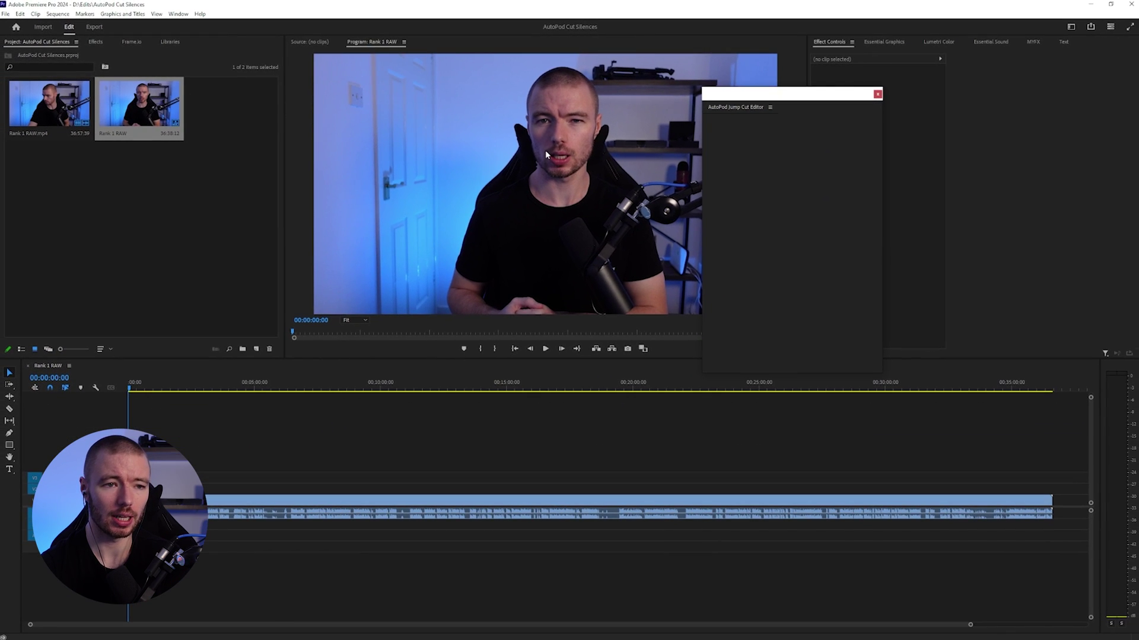
mouse_move(845, 100)
mouse_down()
mouse_move(884, 94)
mouse_move(866, 93)
mouse_up()
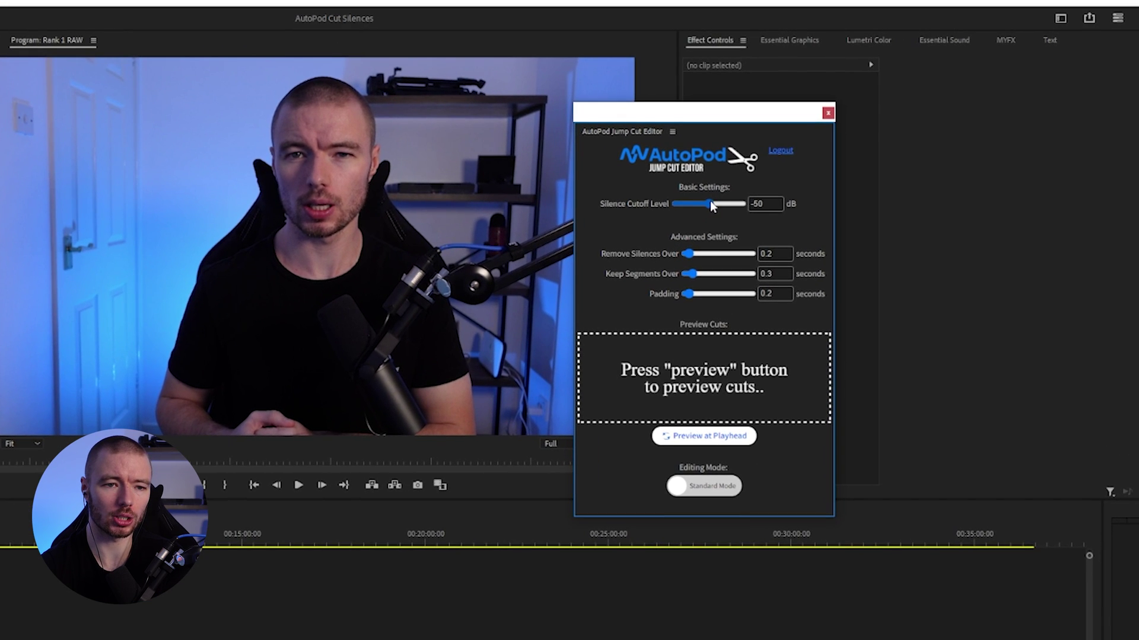
Raise the Jump Cut Editor's Silence Cutoff Level to -45 dB
drag(710, 200, 713, 203)
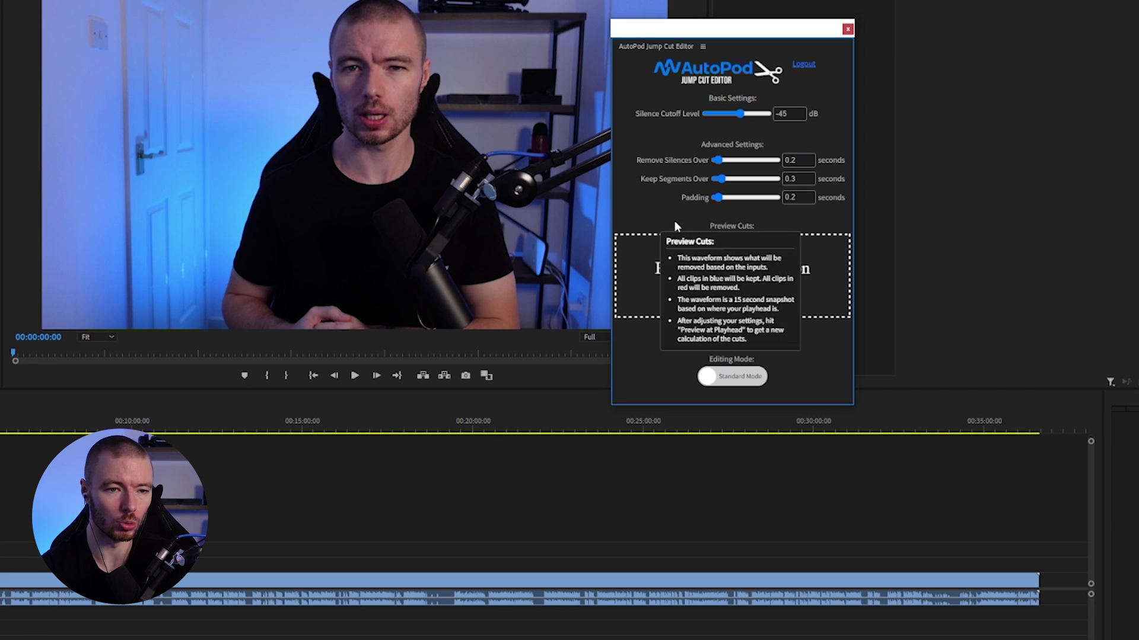
mouse_move(687, 204)
mouse_move(719, 232)
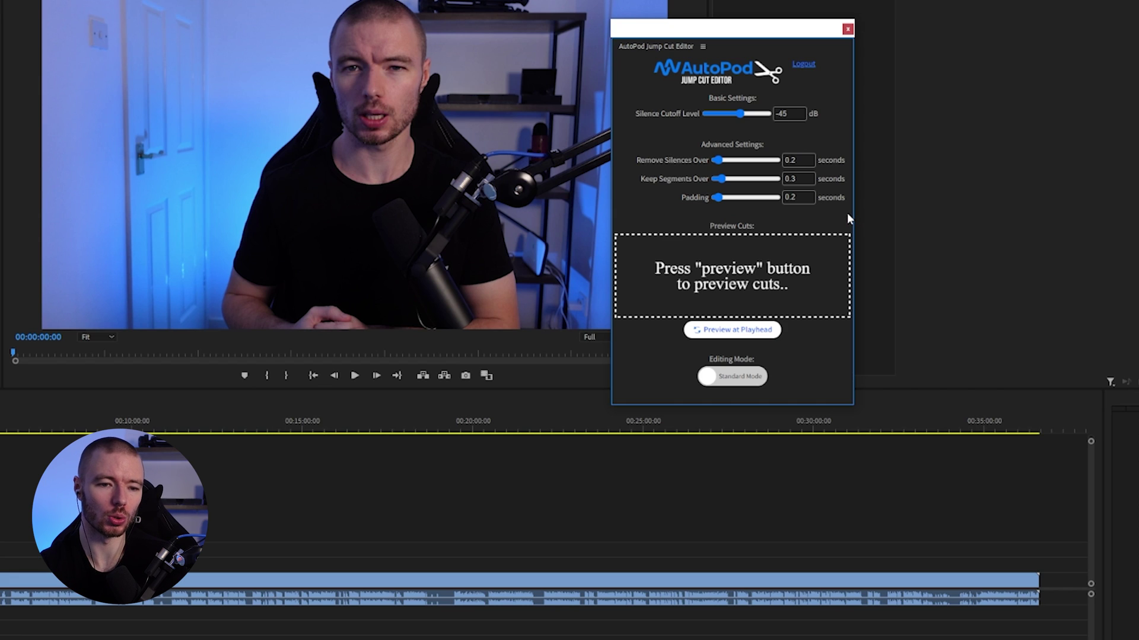
scroll(817, 275, down, 2)
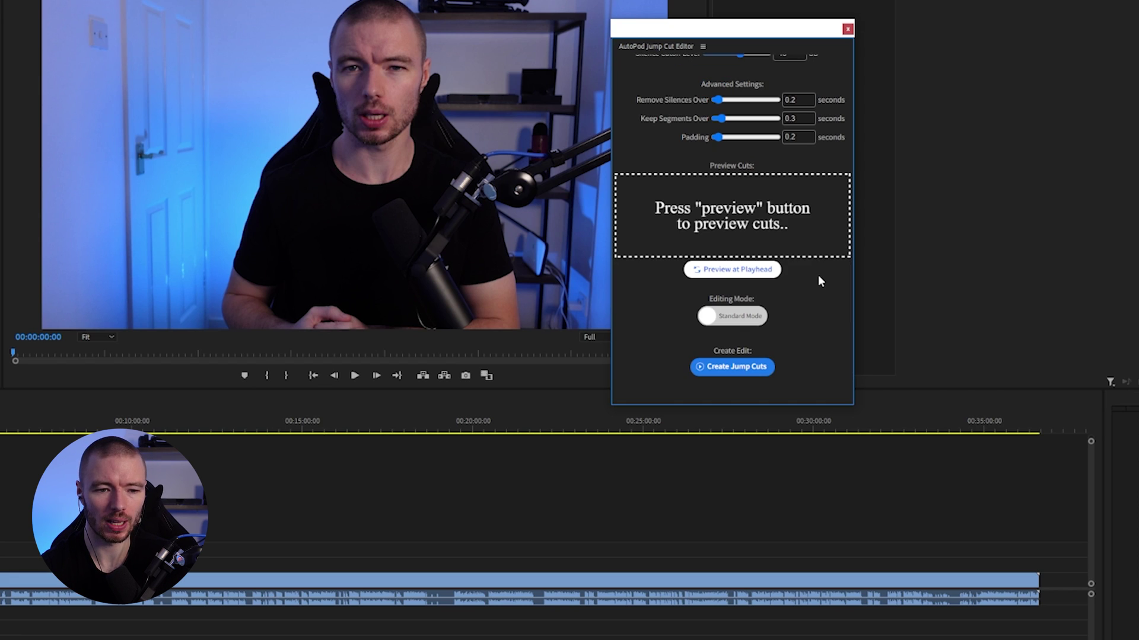
Toggle Editing Mode to Disable and back to Standard, then preview the cuts at the playhead
click(704, 319)
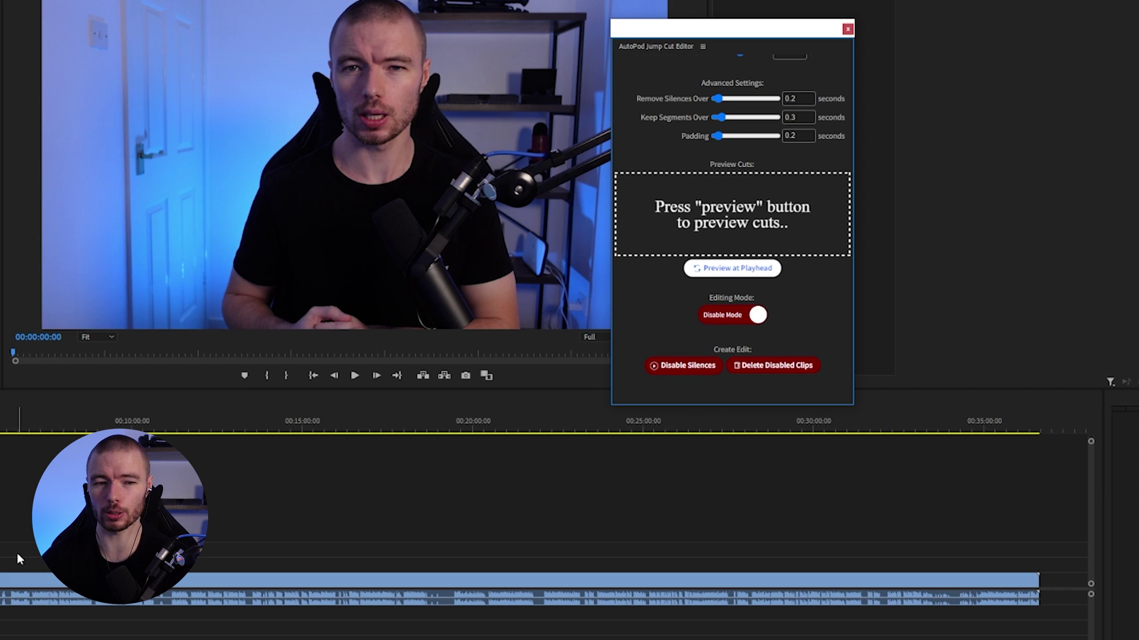
click(732, 315)
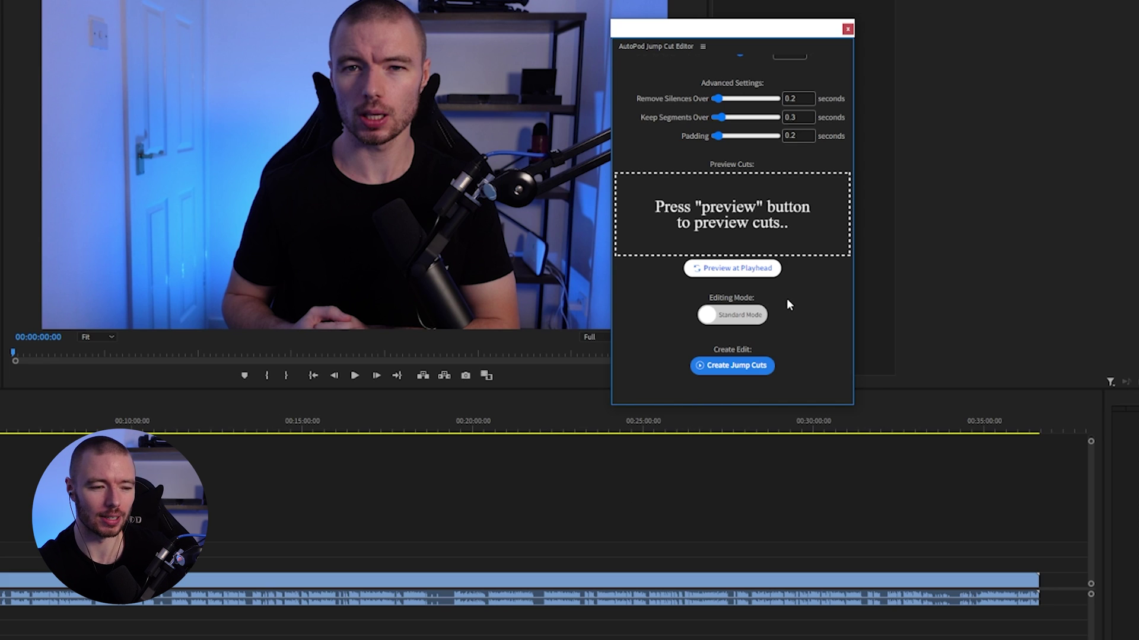
click(769, 270)
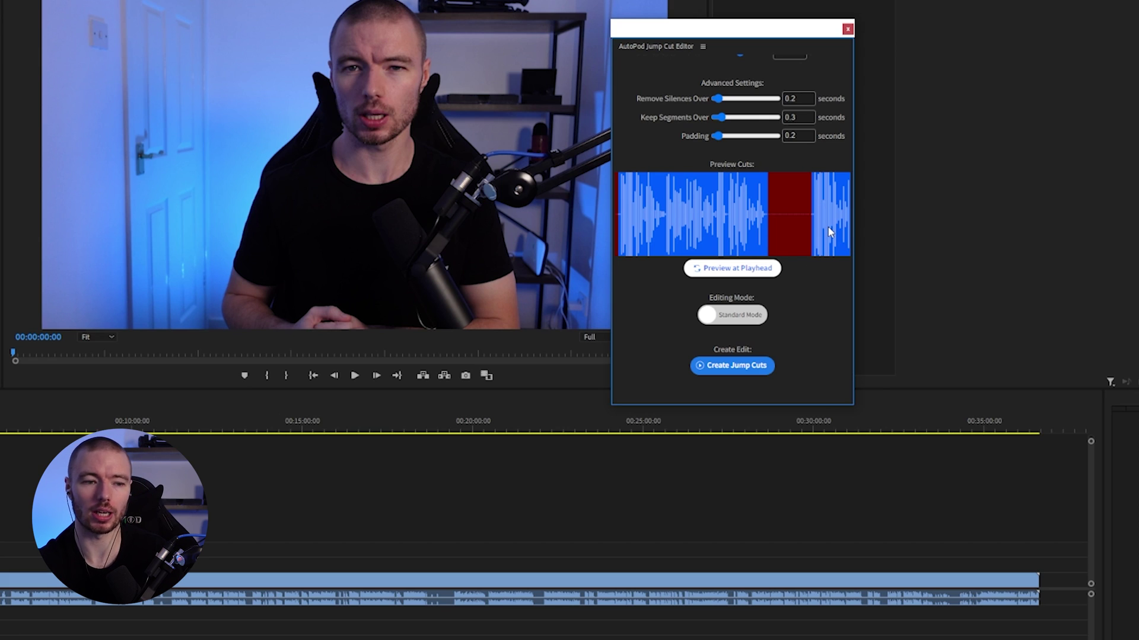
Create the jump cuts using 0.2 s silences, 0.3 s segments and 0.2 s padding
click(747, 367)
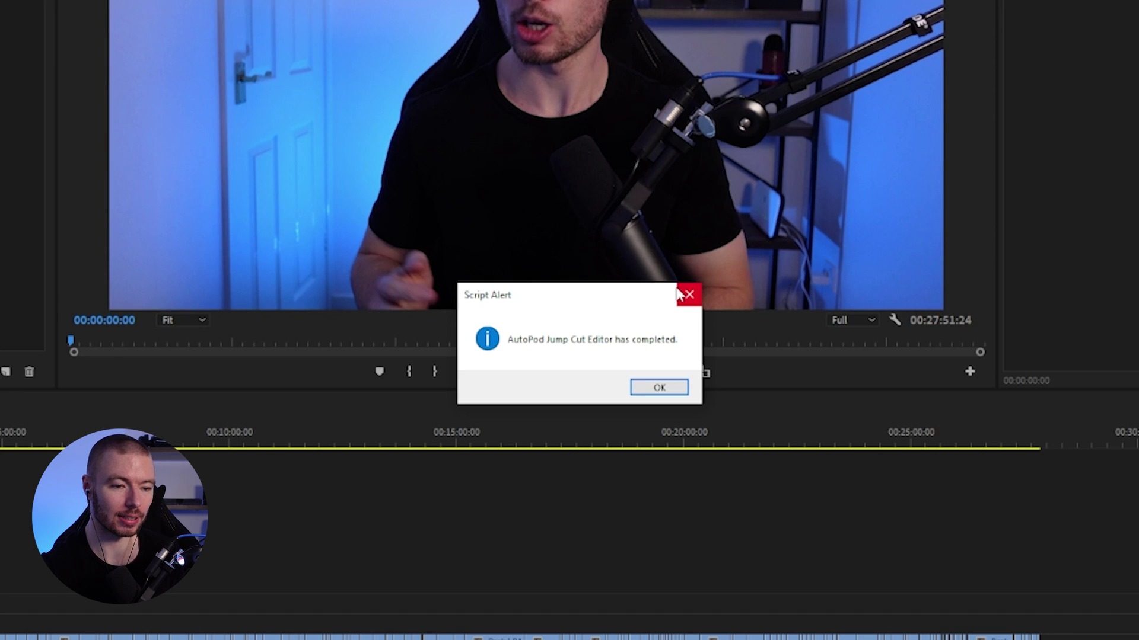
Dismiss the completion alert and scrub through the first eight seconds of the jump-cut sequence
click(656, 388)
click(830, 382)
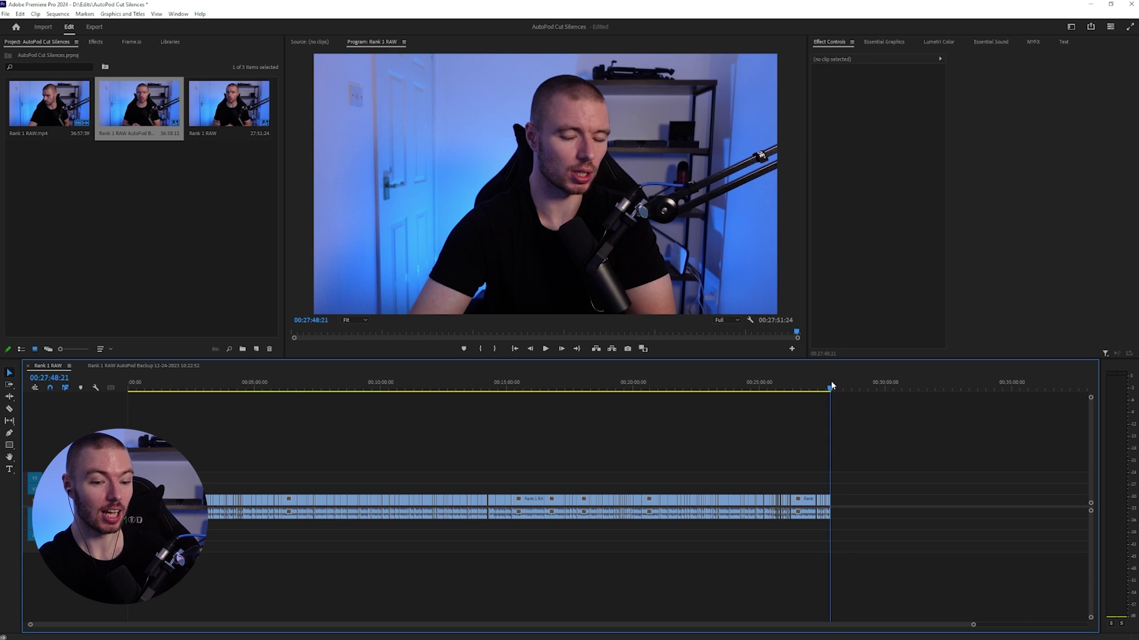
drag(831, 385, 40, 368)
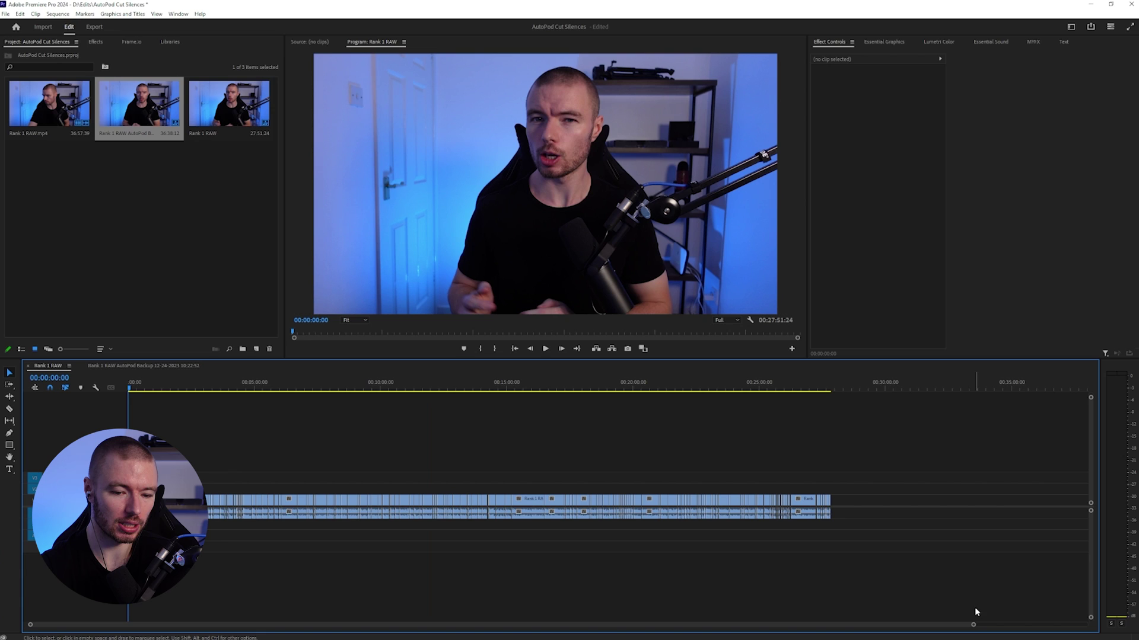
scroll(658, 630, up, 10)
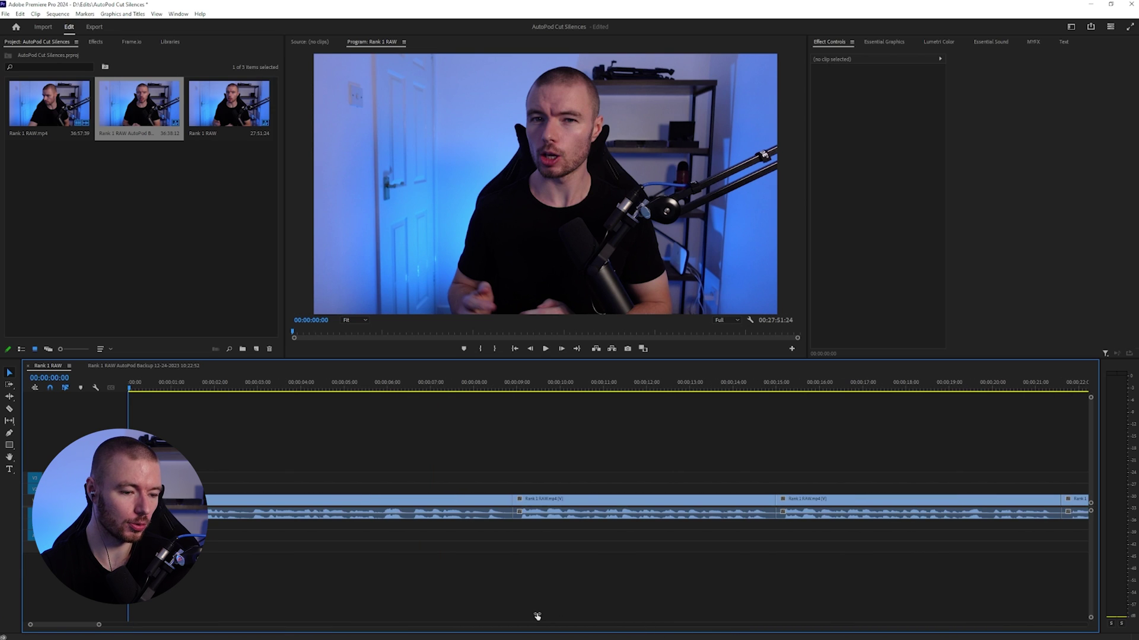
drag(138, 388, 231, 392)
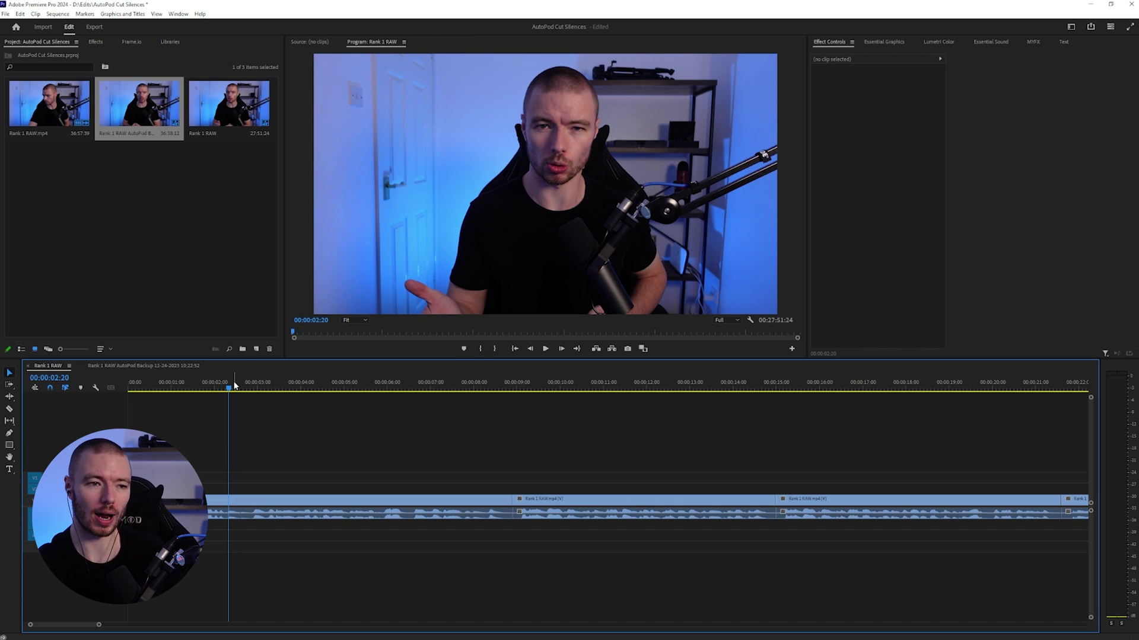
drag(281, 382, 517, 388)
Play the jump-cut sequence from the current playhead position
key(space)
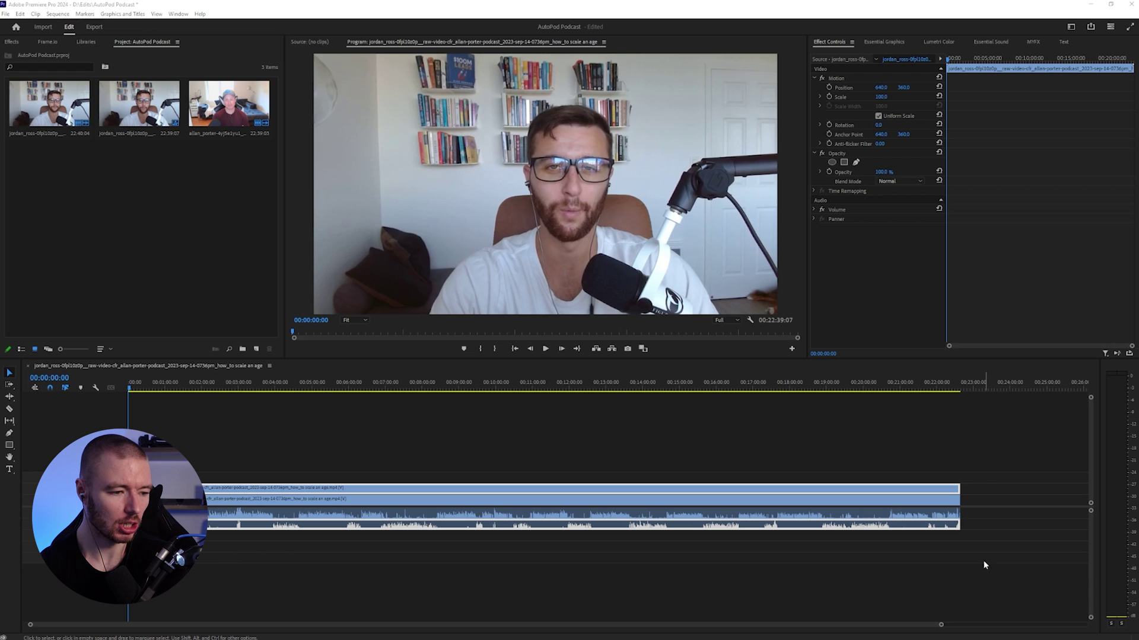
click(396, 458)
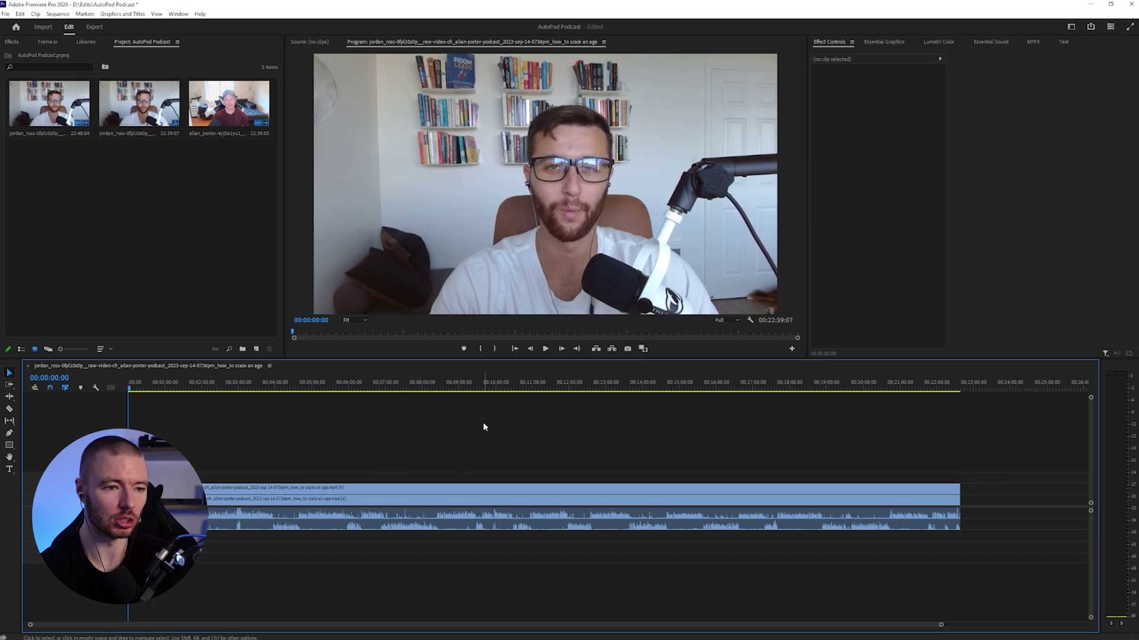
click(482, 493)
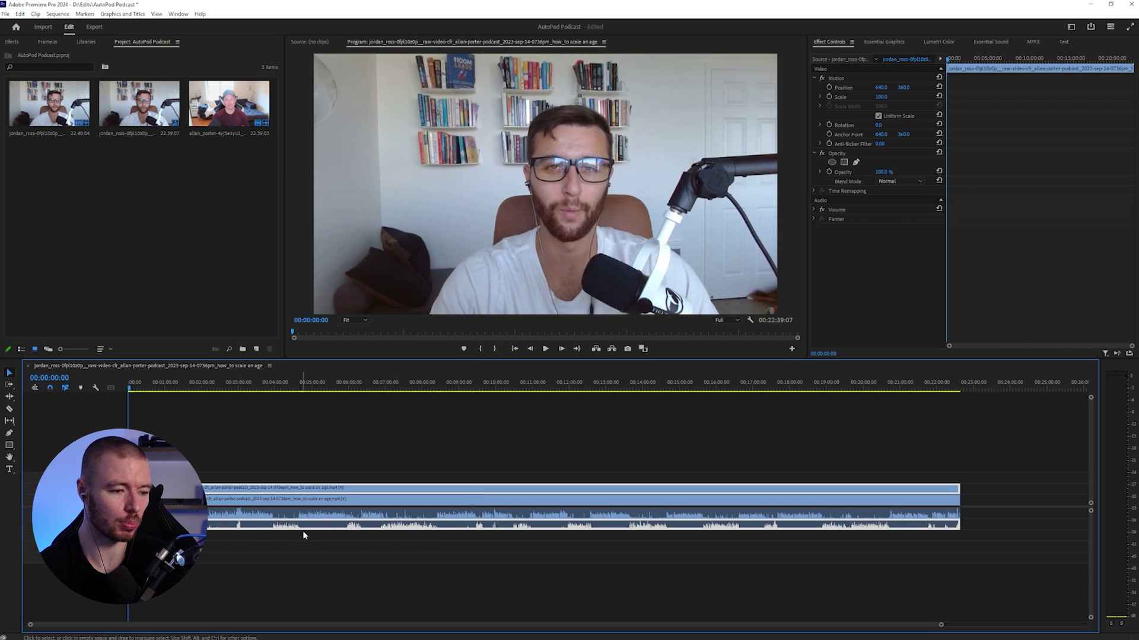
click(266, 500)
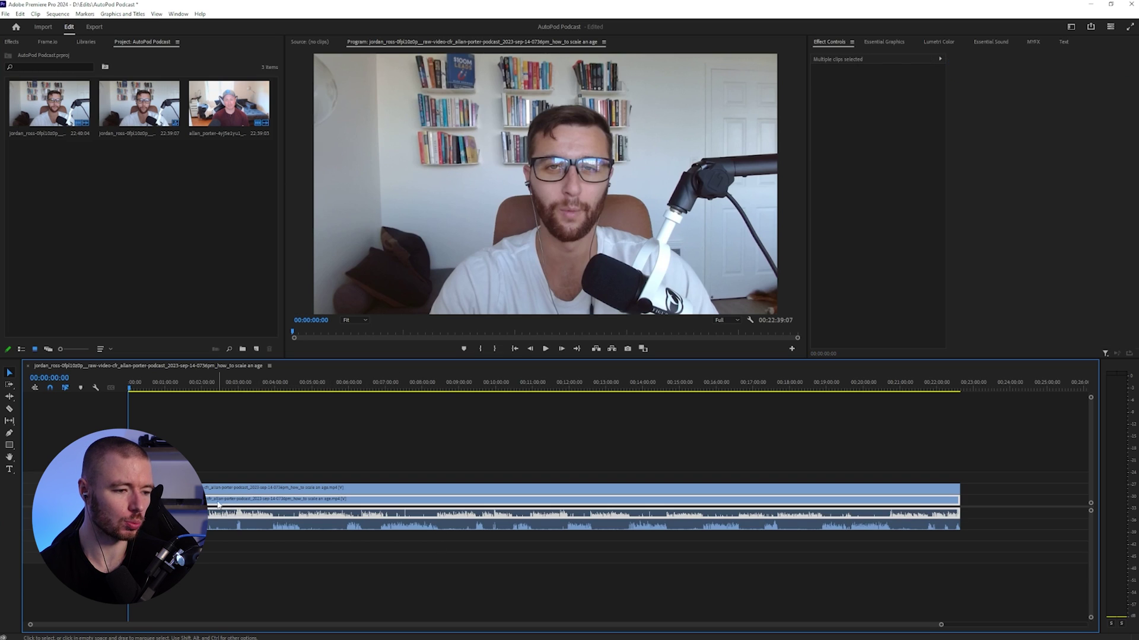
click(155, 390)
click(153, 391)
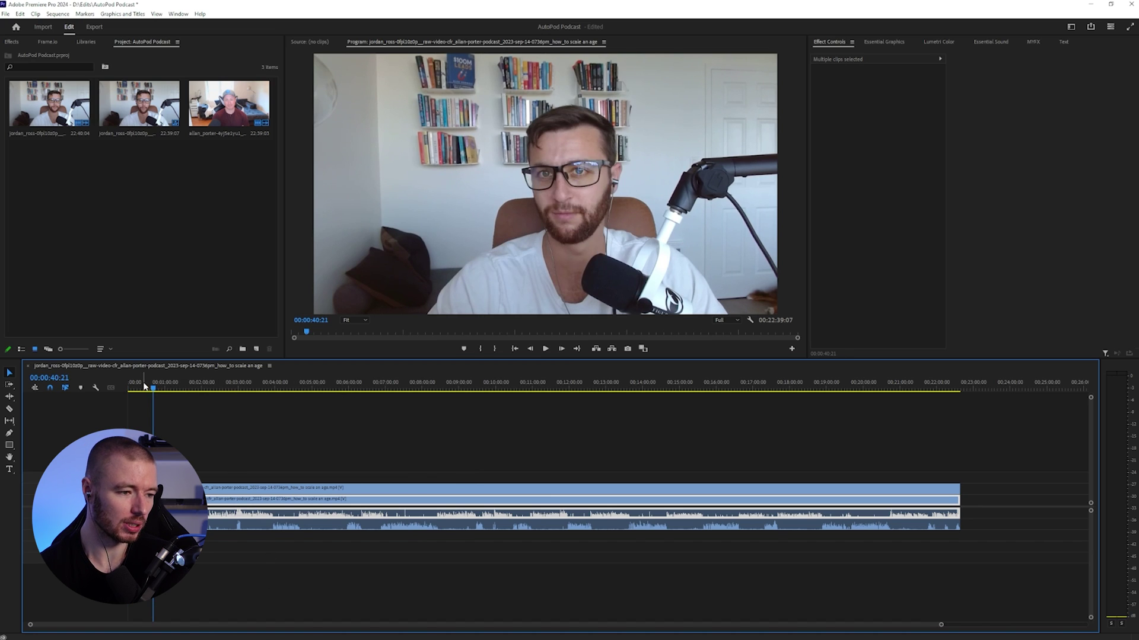
key(Home)
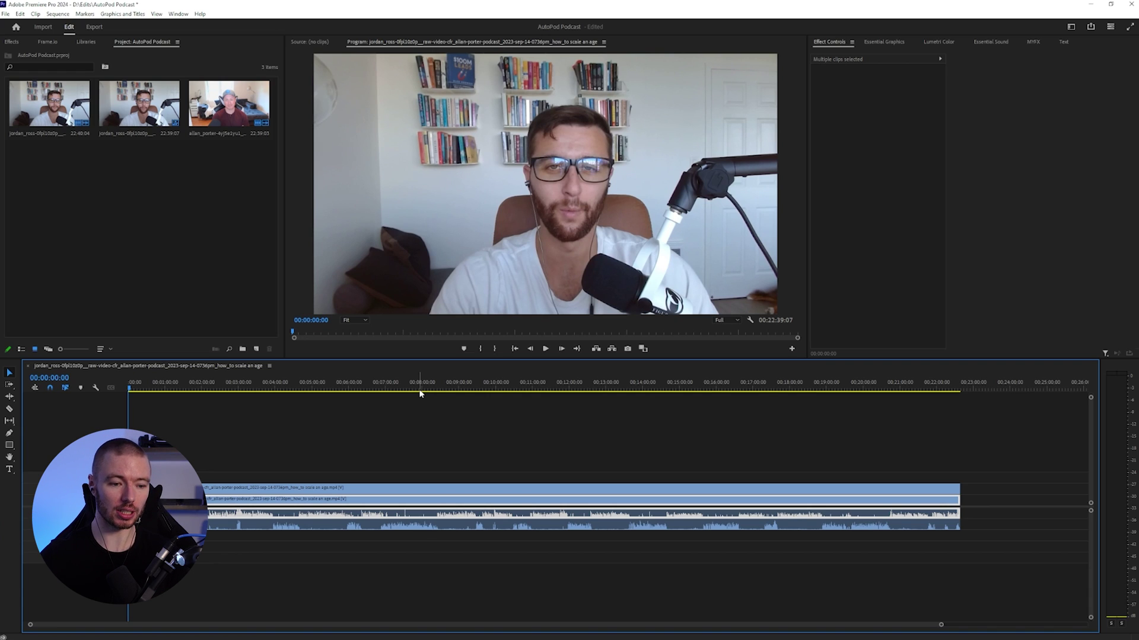
click(285, 524)
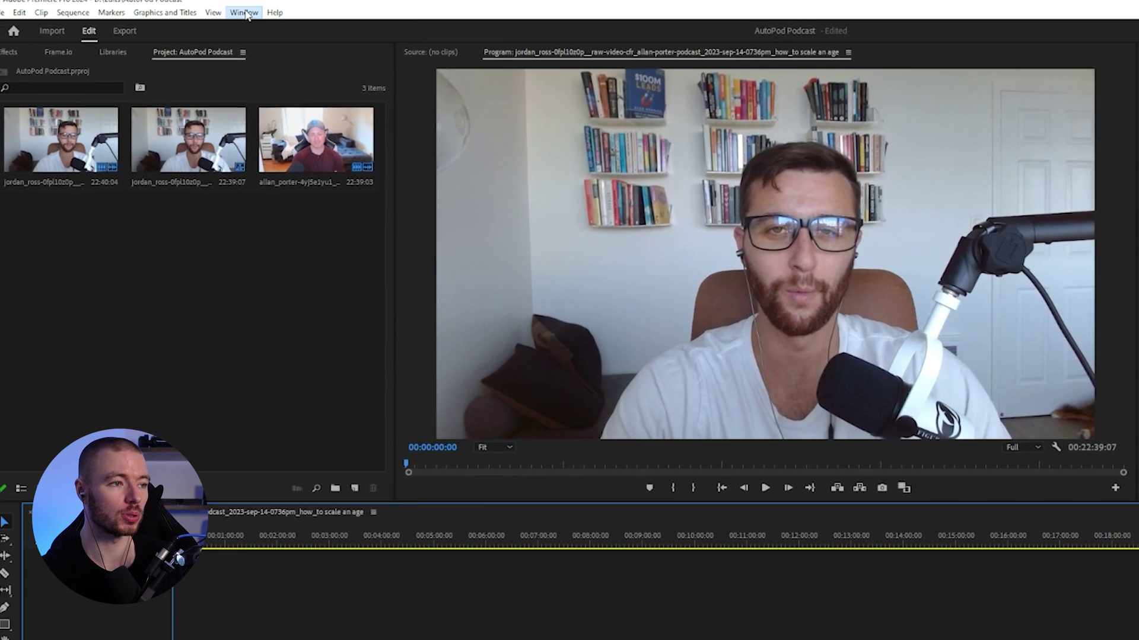
Open the AutoPod Multi-Camera Editor from Window > Extensions
click(179, 14)
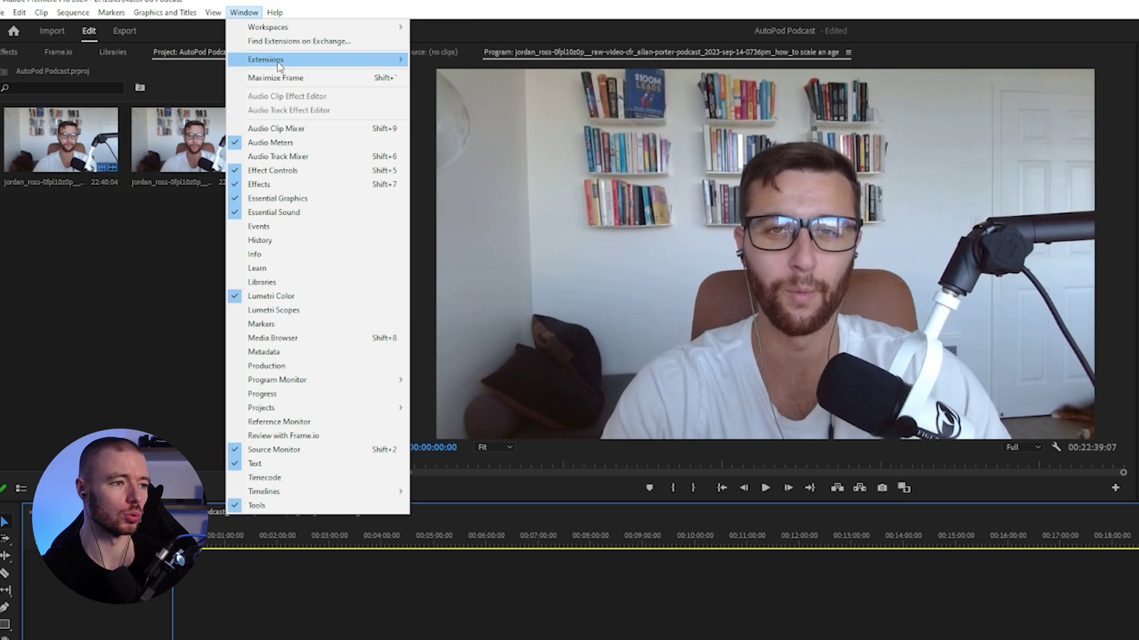
mouse_move(282, 62)
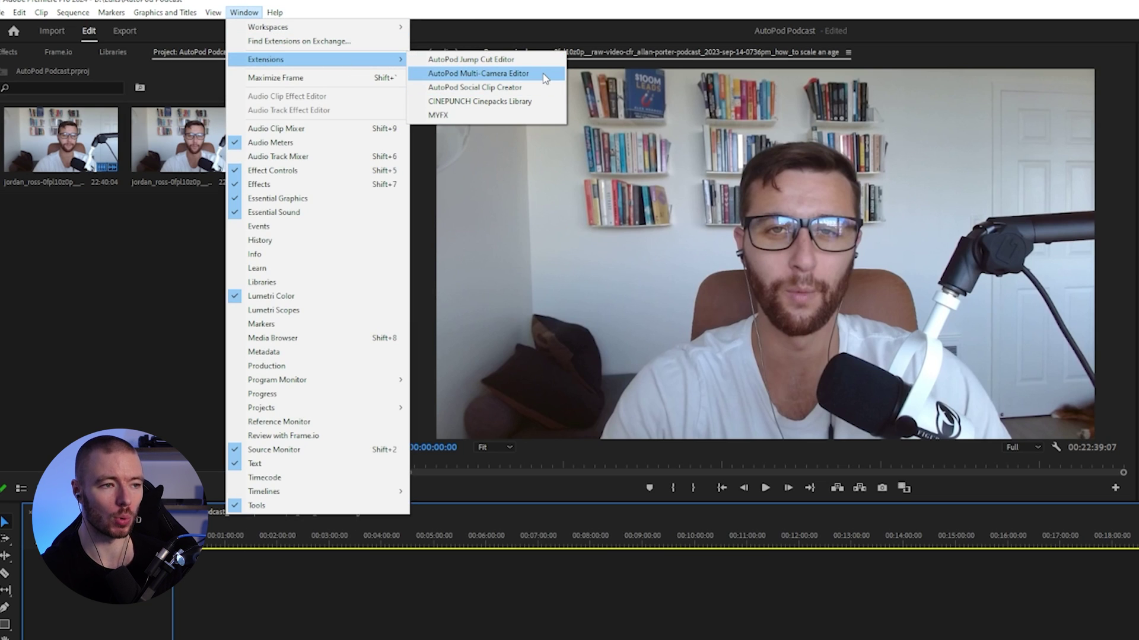
click(544, 78)
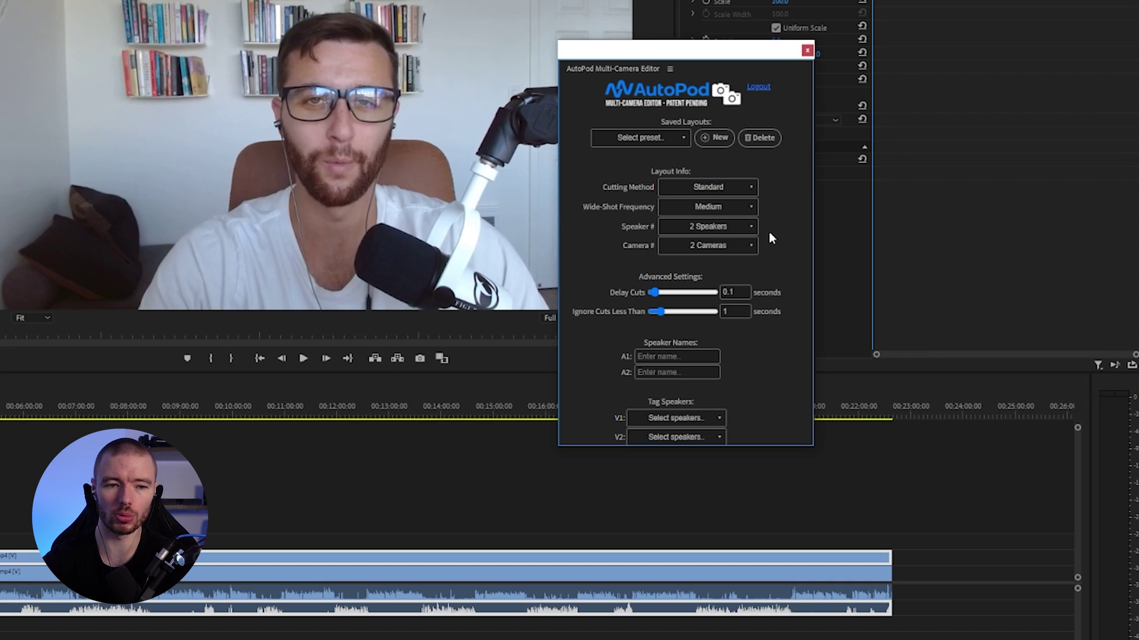
scroll(771, 236, down, 2)
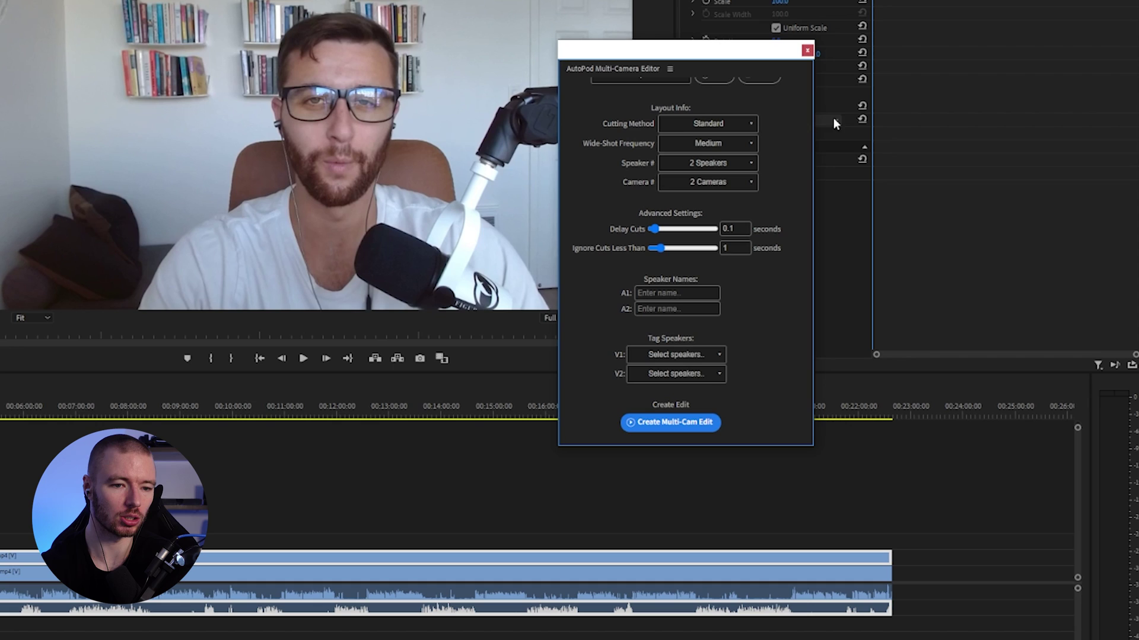
Enter the names of the two speakers
click(709, 293)
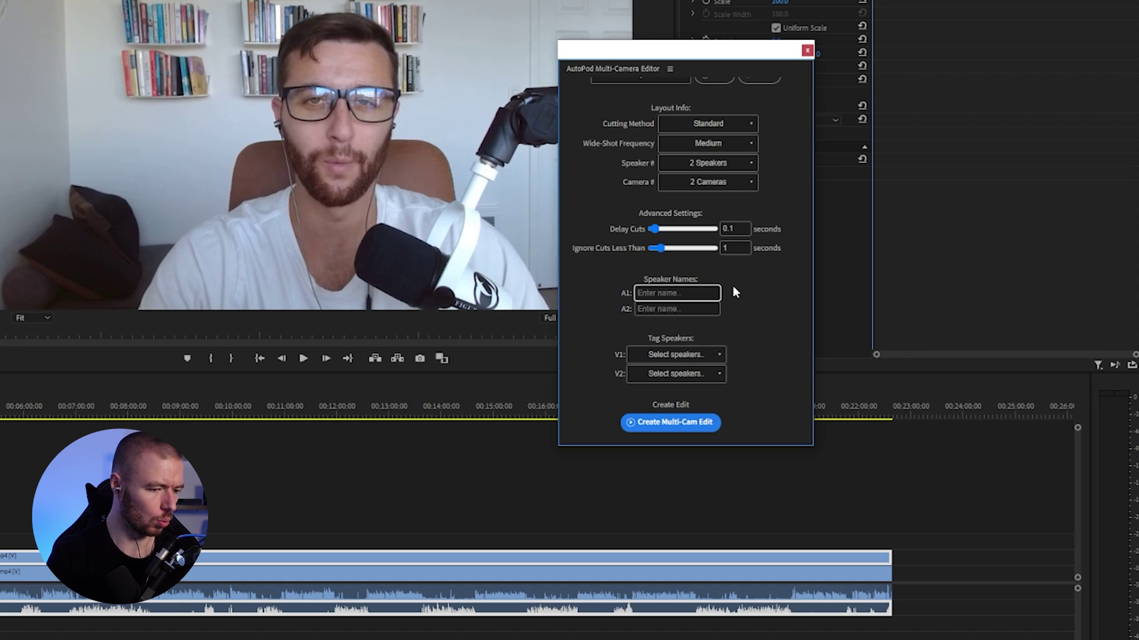
text(Allan)
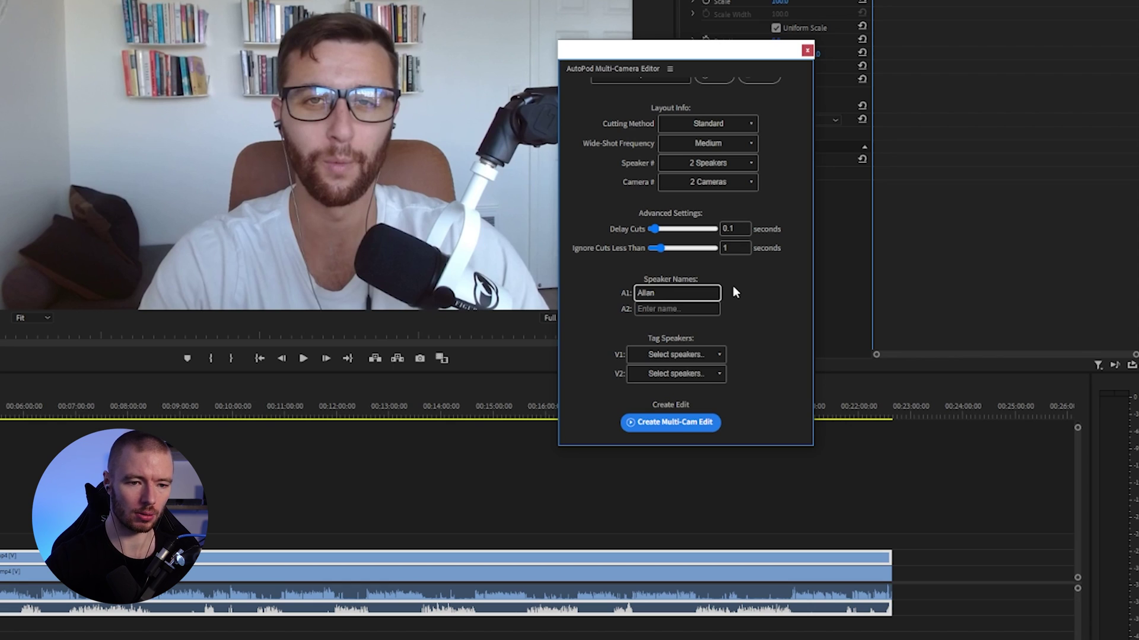
click(664, 309)
text(Jordan)
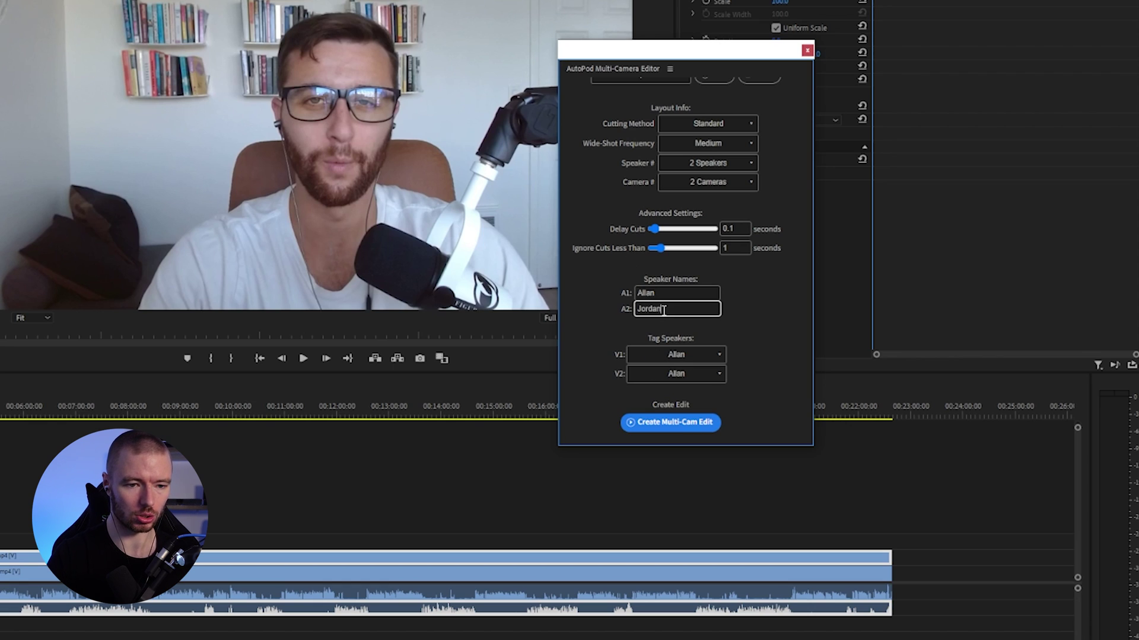
Tag camera V1 to the first speaker and camera V2 to the second
click(676, 355)
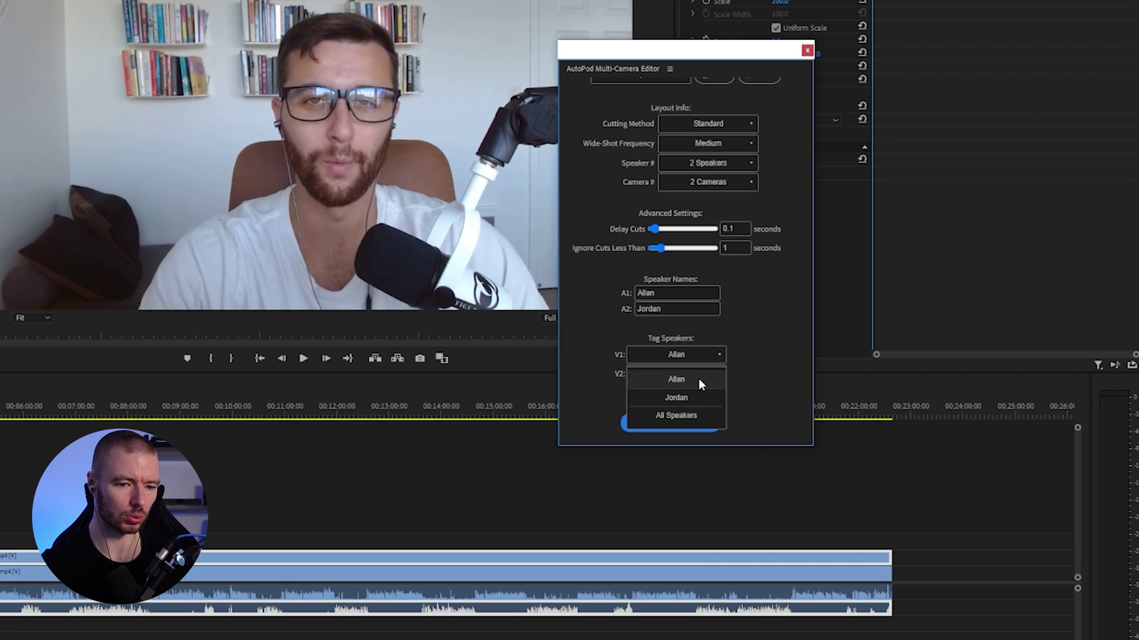
click(698, 379)
click(715, 379)
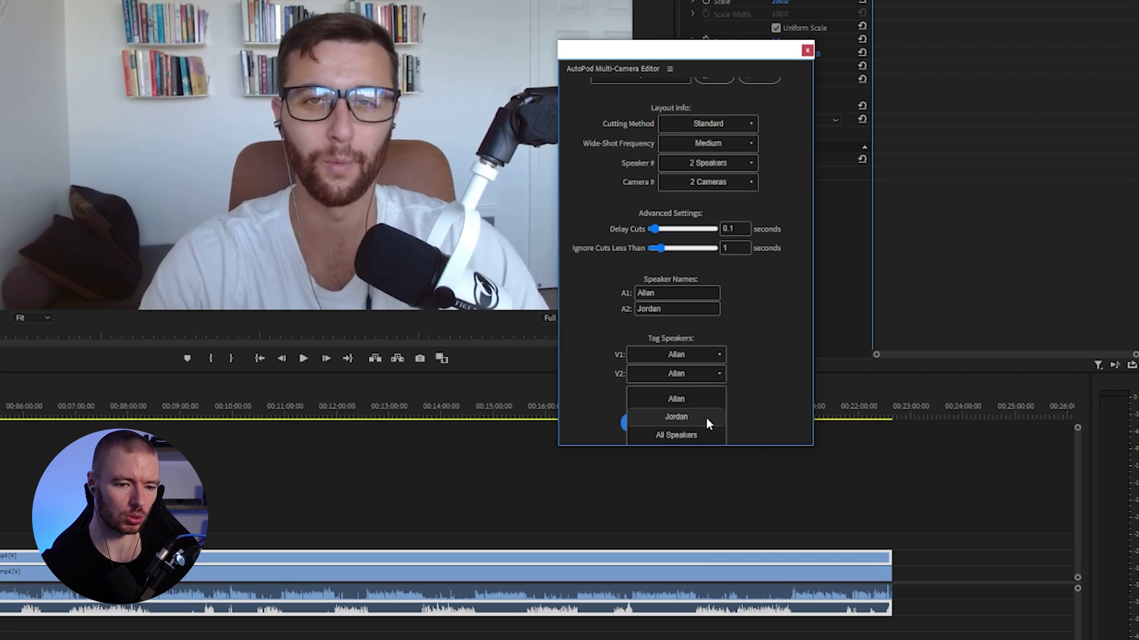
click(705, 417)
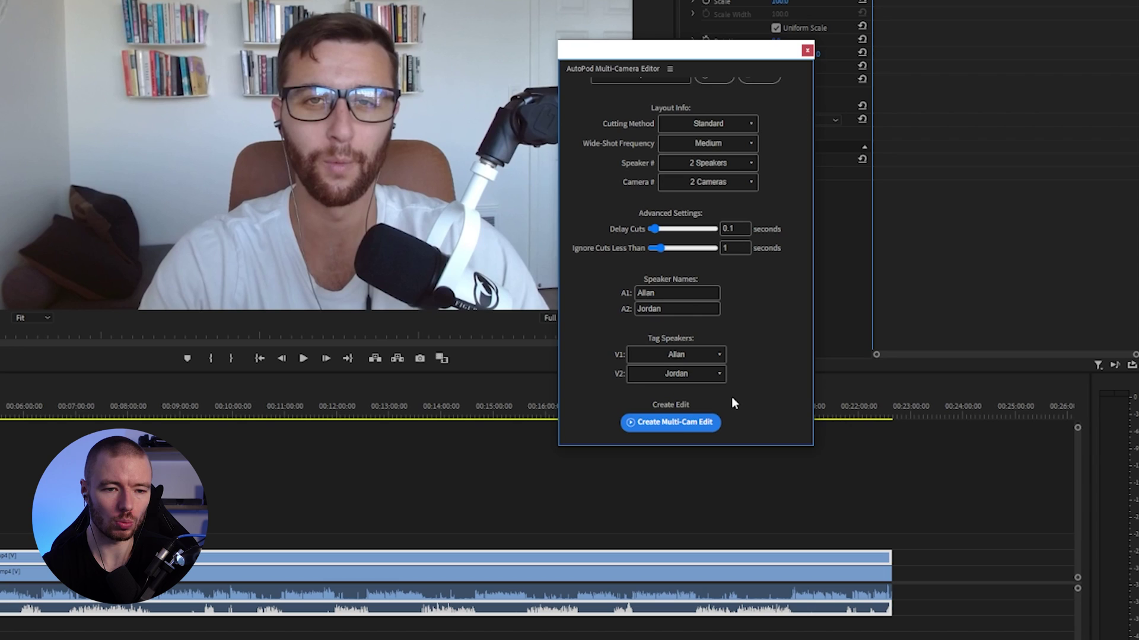
scroll(739, 335, down, 1)
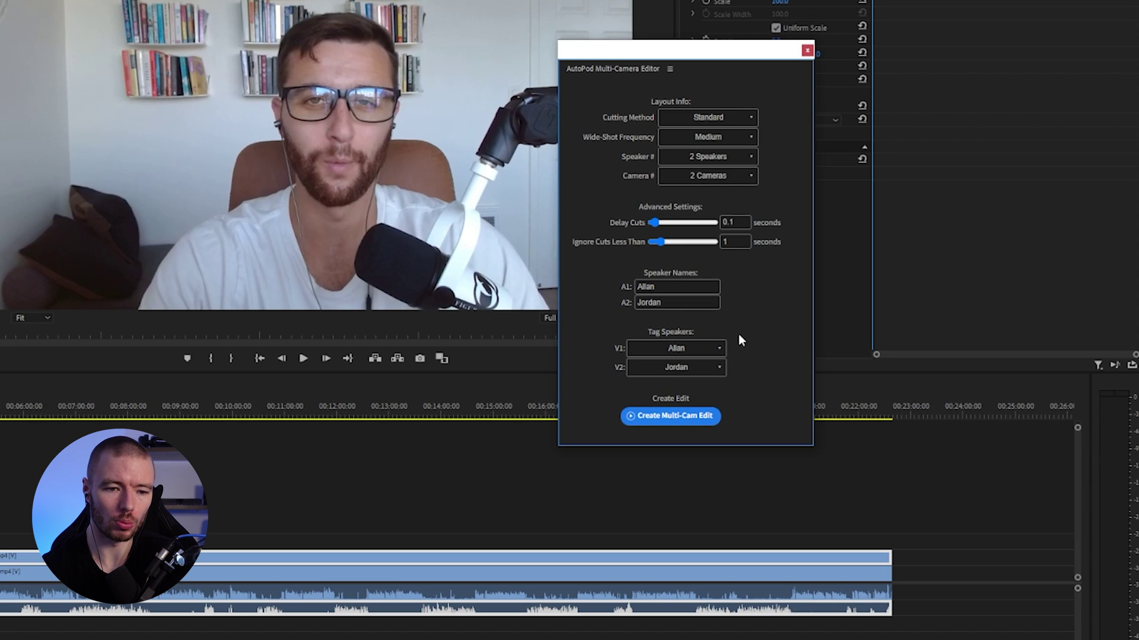
Run Create Multi-Cam Edit and dismiss the completion alert once encoding finishes
click(674, 416)
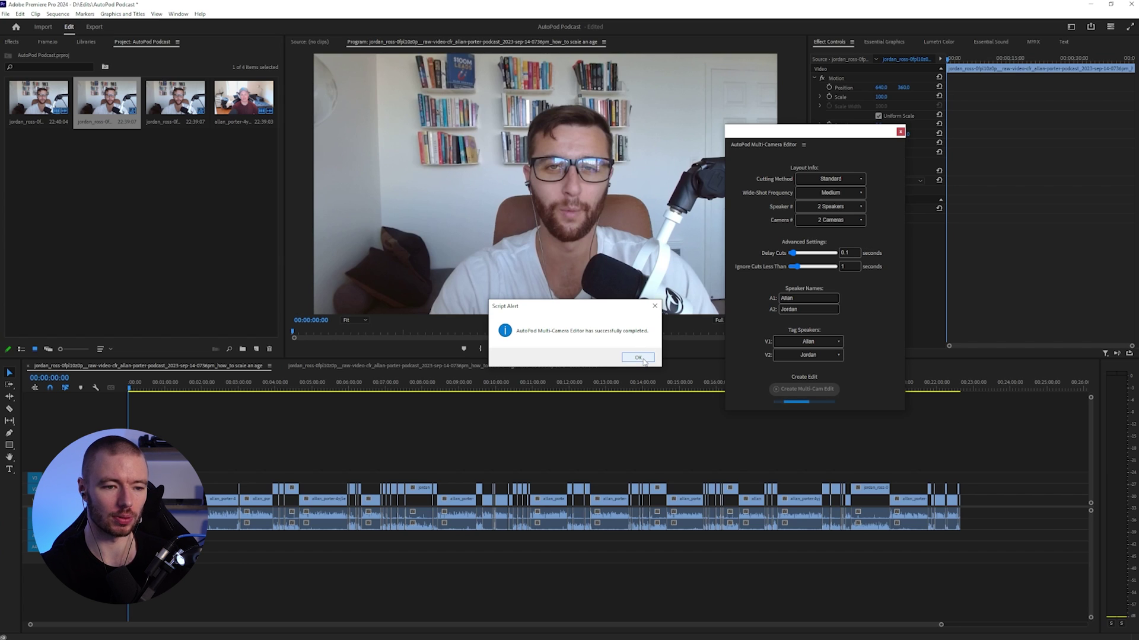
click(643, 360)
Close the AutoPod panel, clear the selection and scrub the timeline to check the other camera
click(901, 133)
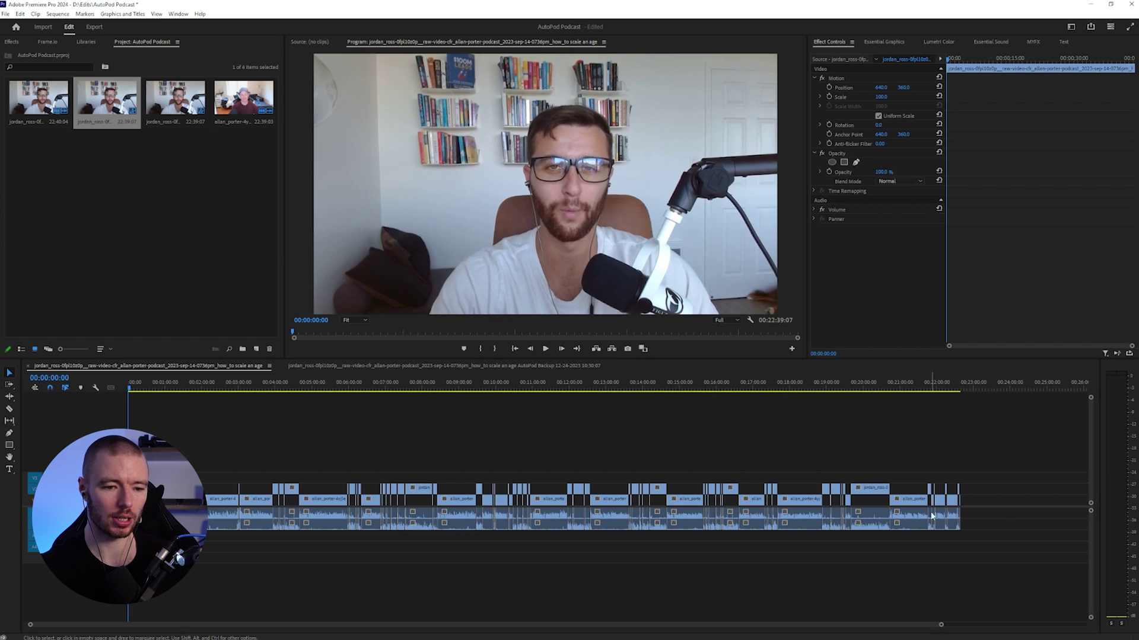
click(1006, 517)
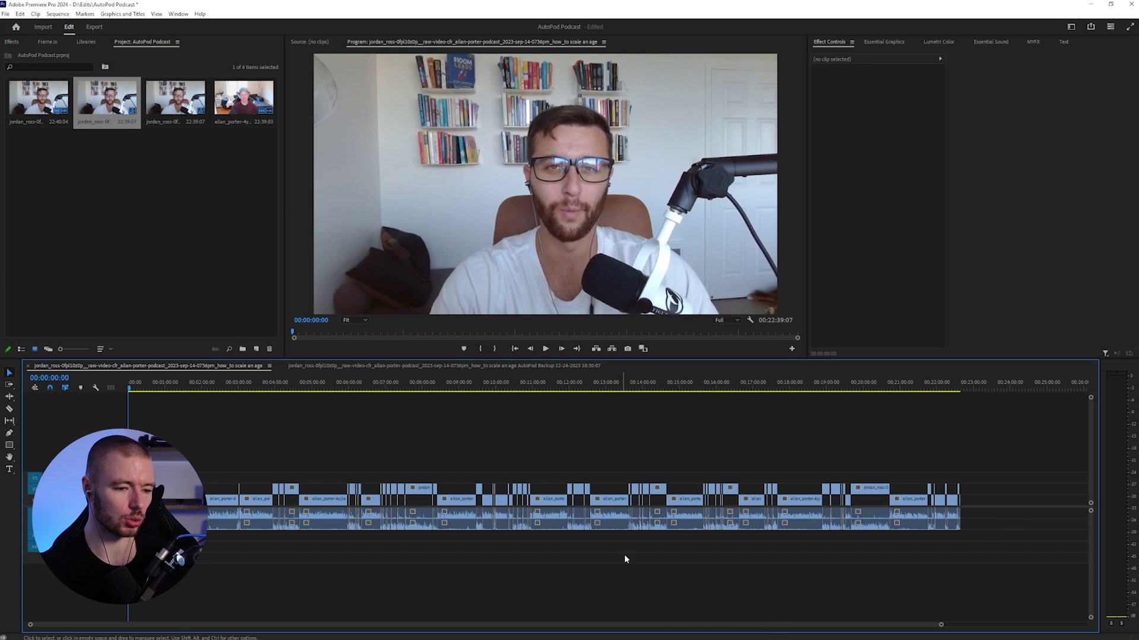
drag(940, 625, 633, 615)
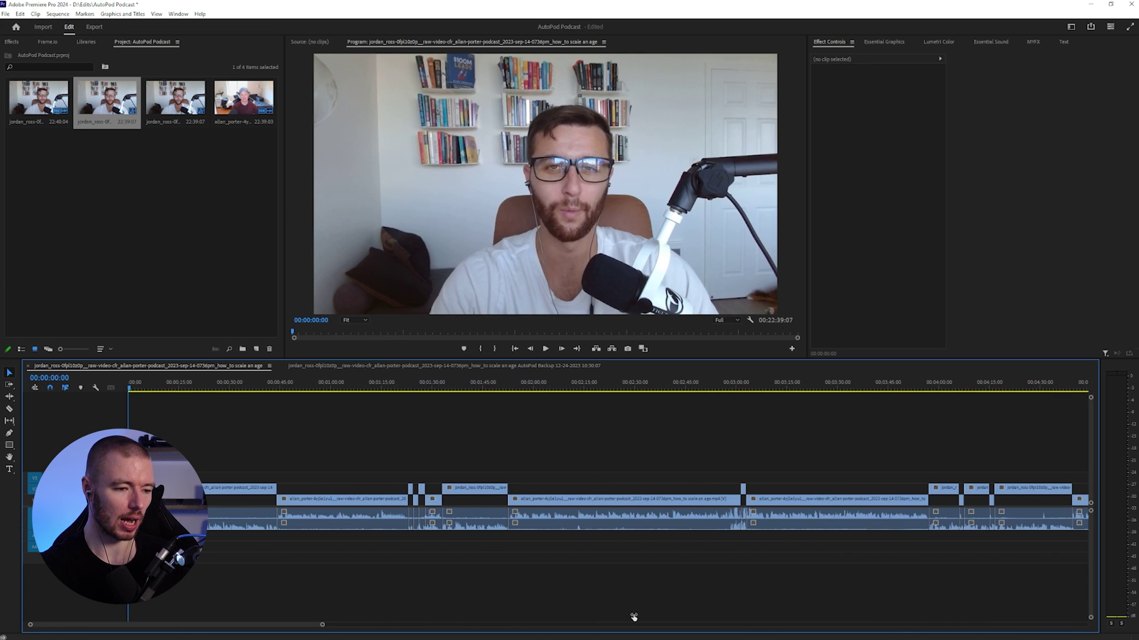
drag(332, 384, 79, 399)
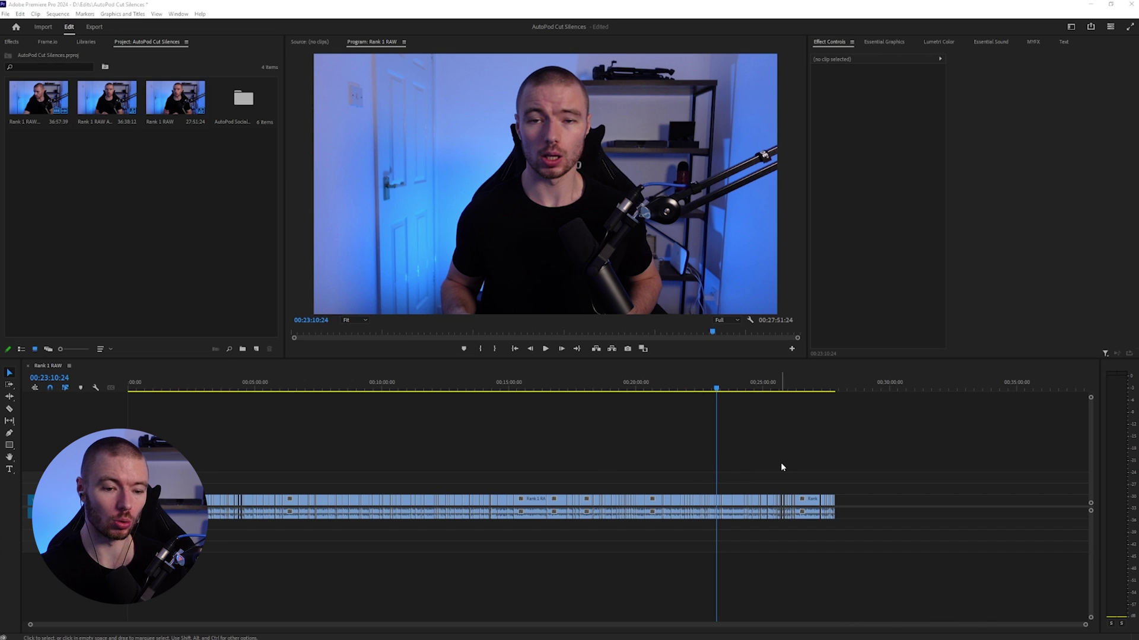
Mark the Rank 1 RAW clip as the in-to-out range, 00:23:10:24 to 00:23:18:18 (00:00:07:55)
scroll(989, 610, up, 5)
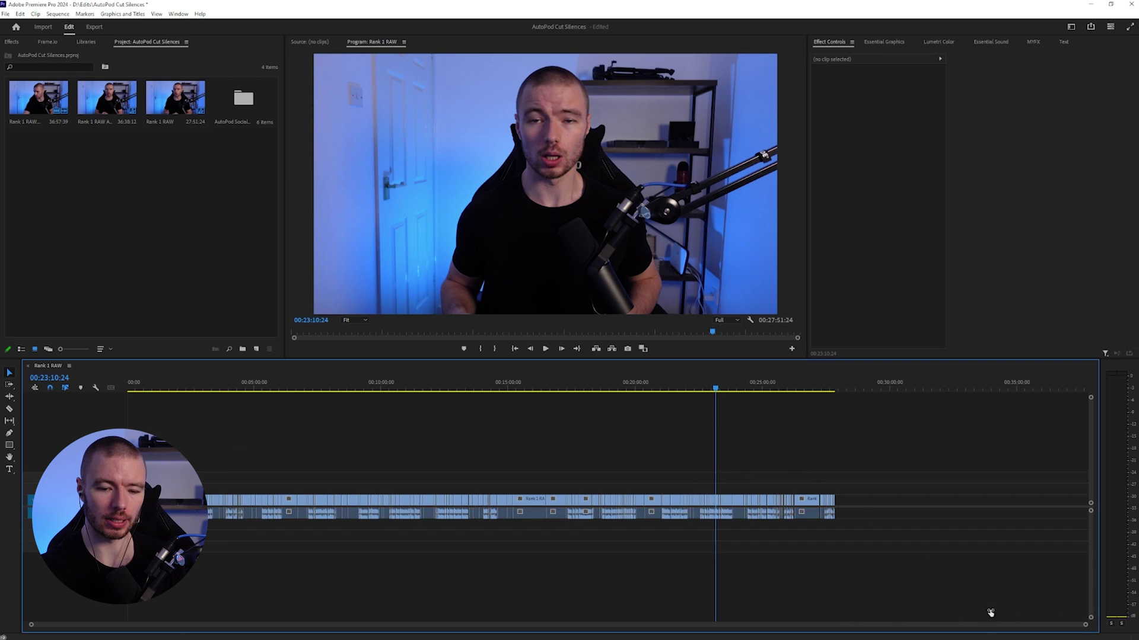
scroll(701, 594, up, 6)
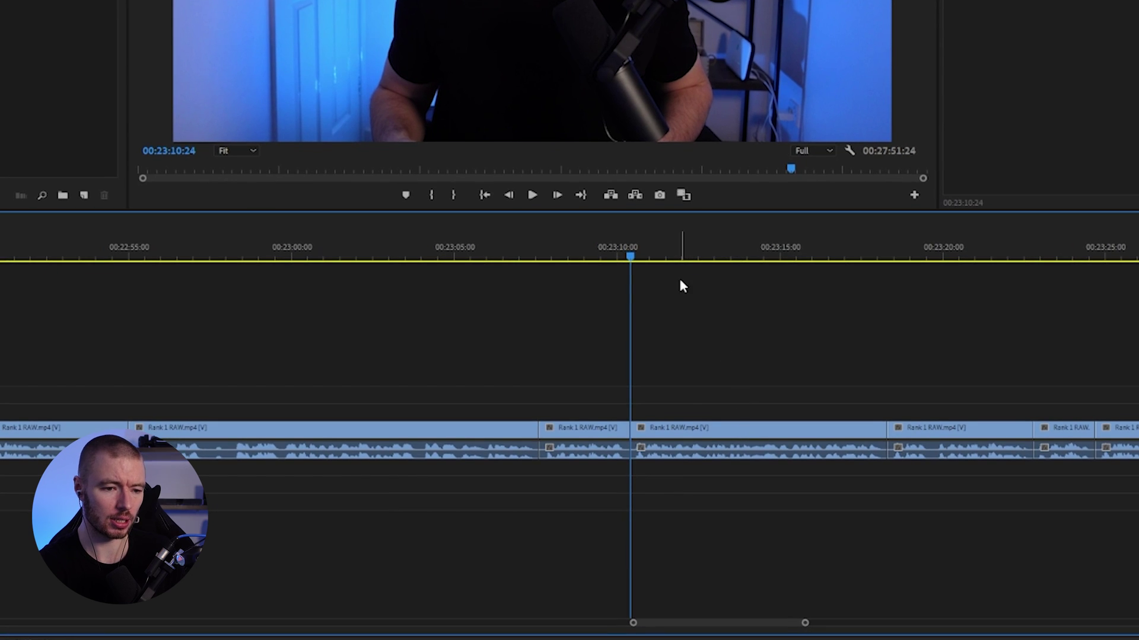
click(700, 431)
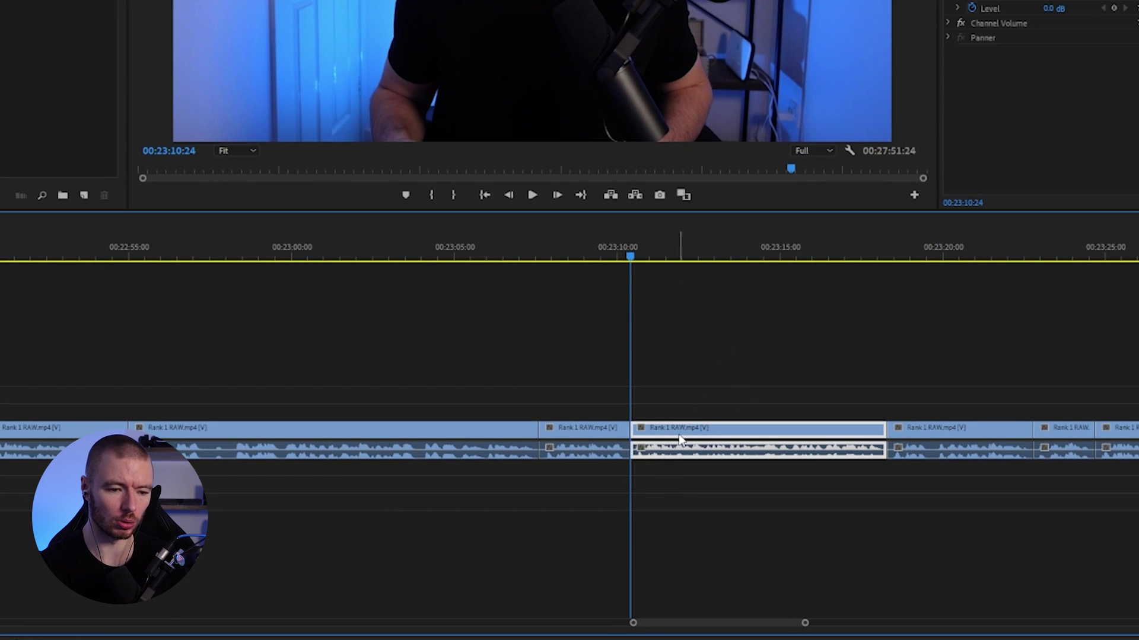
right_click(634, 286)
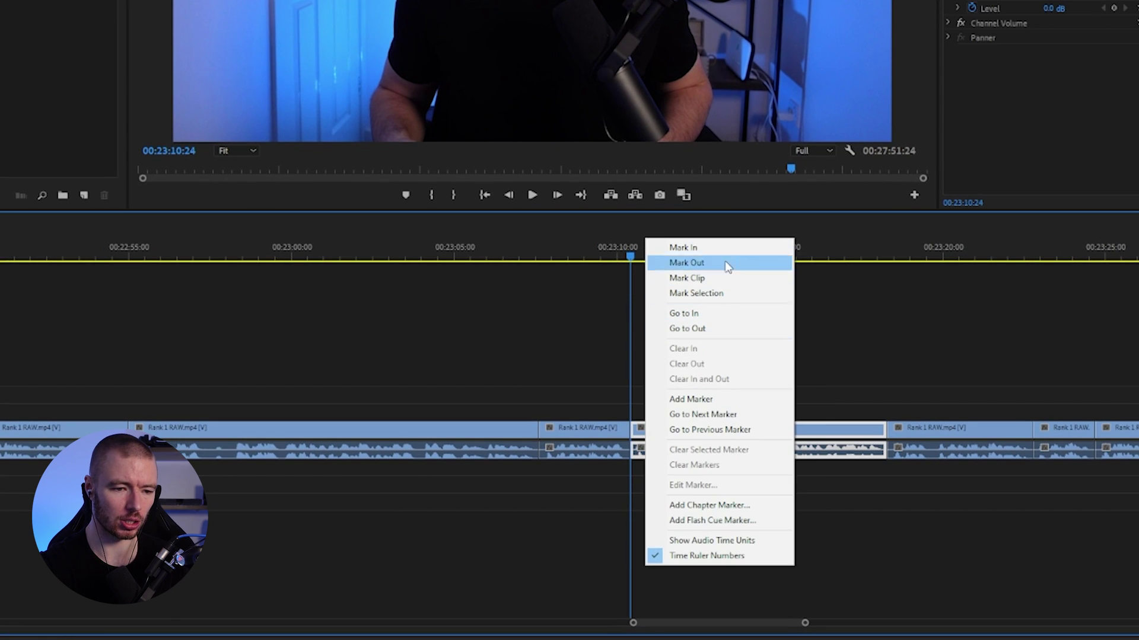
click(726, 244)
drag(727, 249, 888, 249)
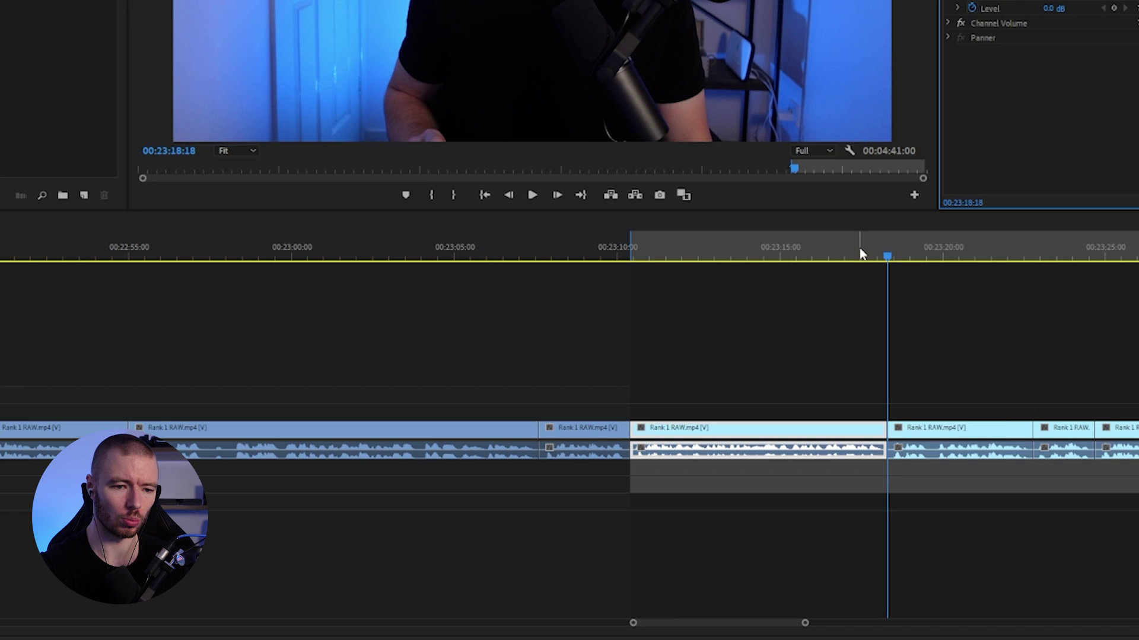
right_click(858, 245)
click(938, 283)
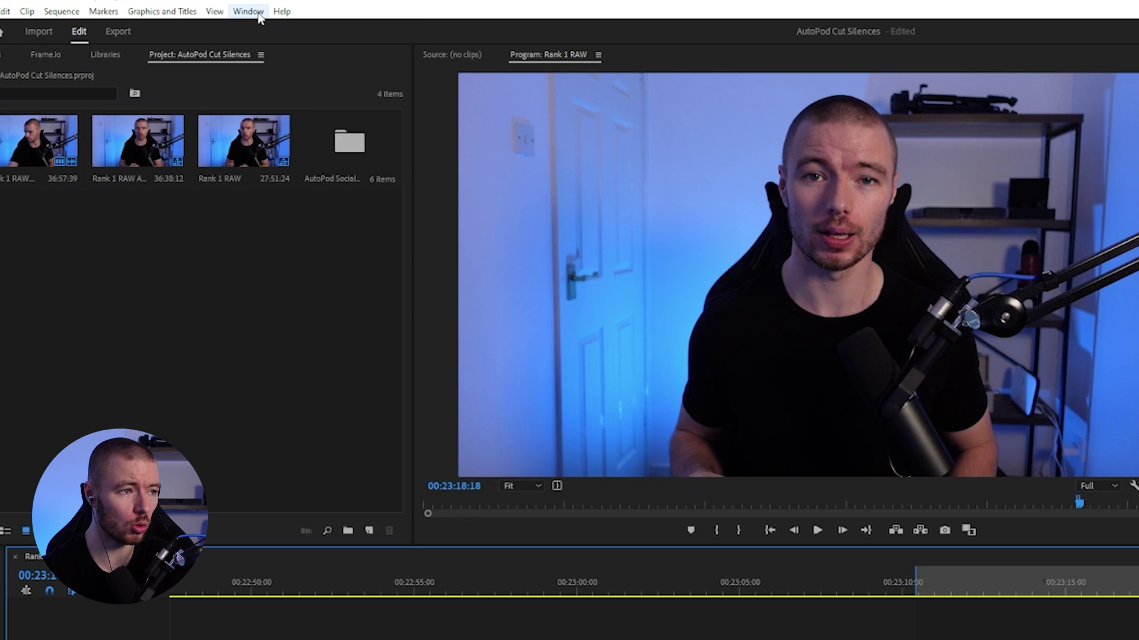
Use AutoPod Social Clip Creator to build Rank 1 RAW Clip 3 sequences at 1920x1080, 1080x1350 and 1080x1920
click(249, 12)
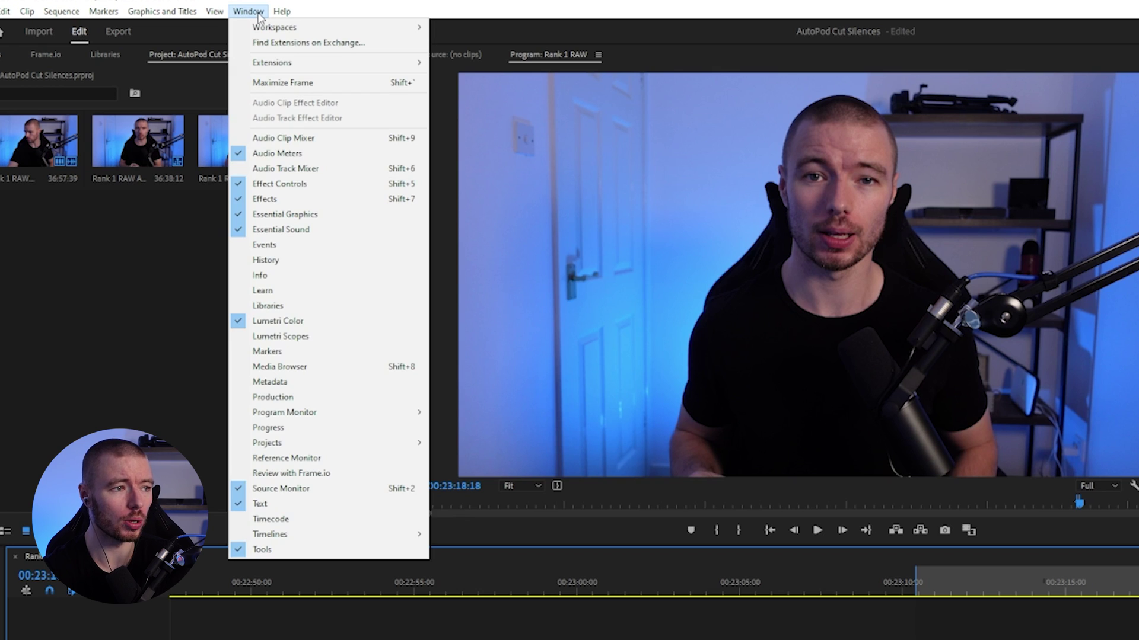
mouse_move(313, 64)
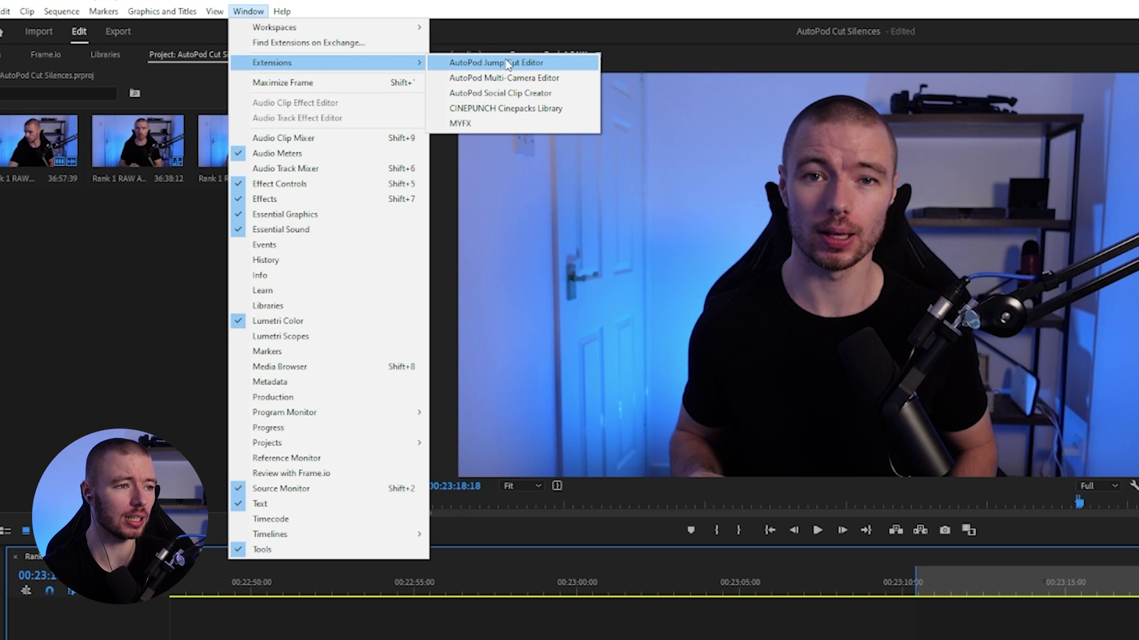
click(551, 97)
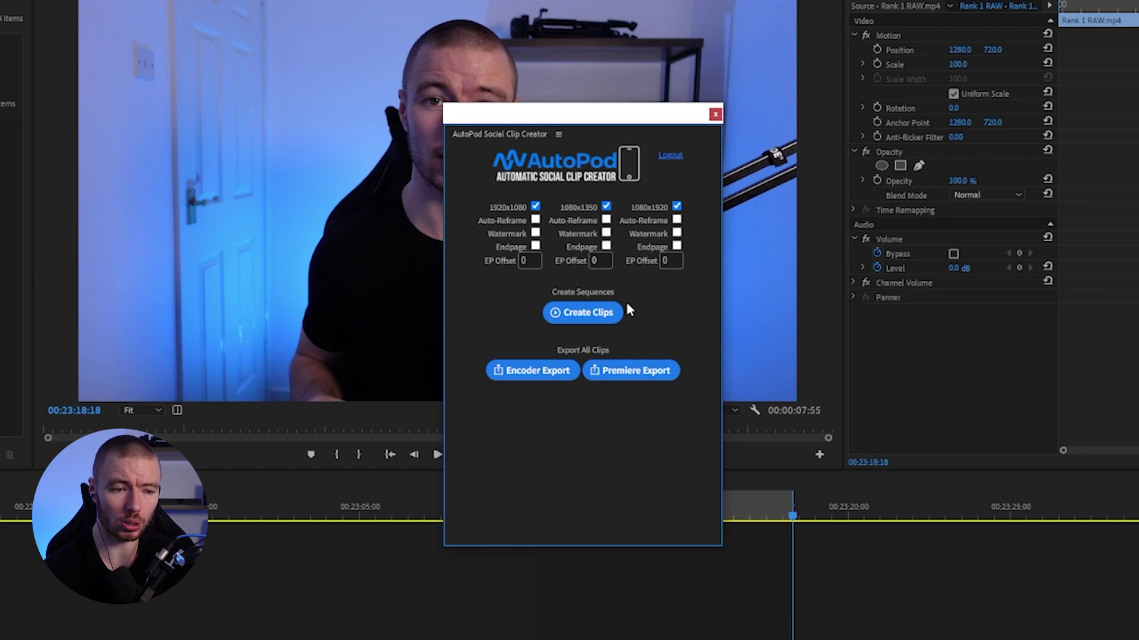
click(606, 315)
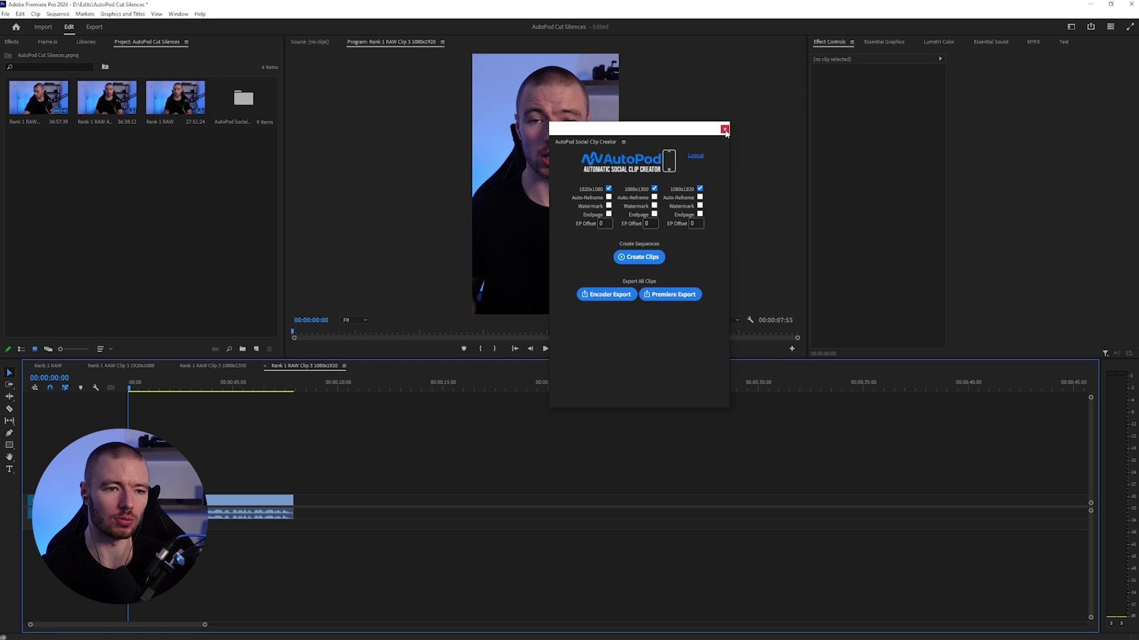
Close the AutoPod panel and check the 1080x1350, 1080x1920 and 1920x1080 Clip 3 sequences, ending on 1920x1080
click(725, 130)
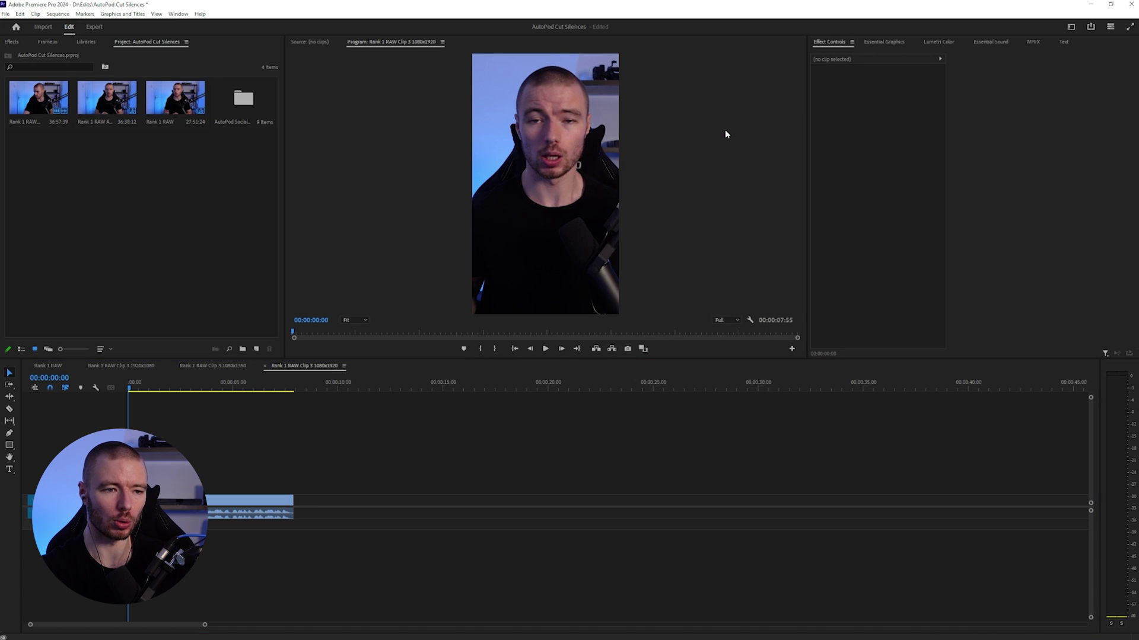
click(119, 365)
click(212, 366)
click(302, 366)
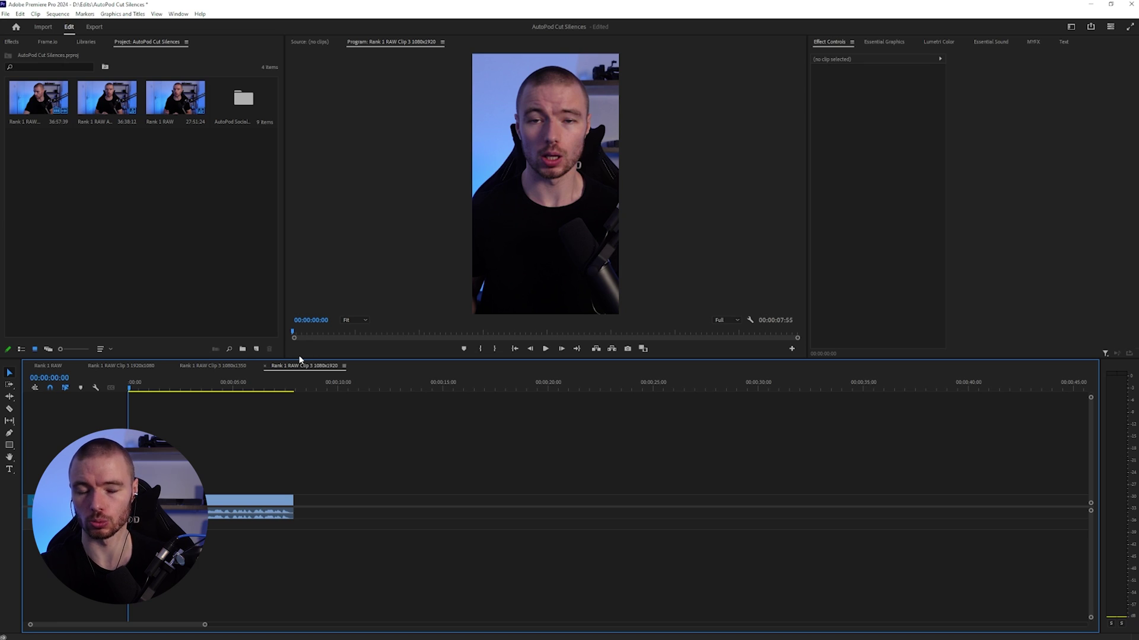
click(233, 366)
click(125, 366)
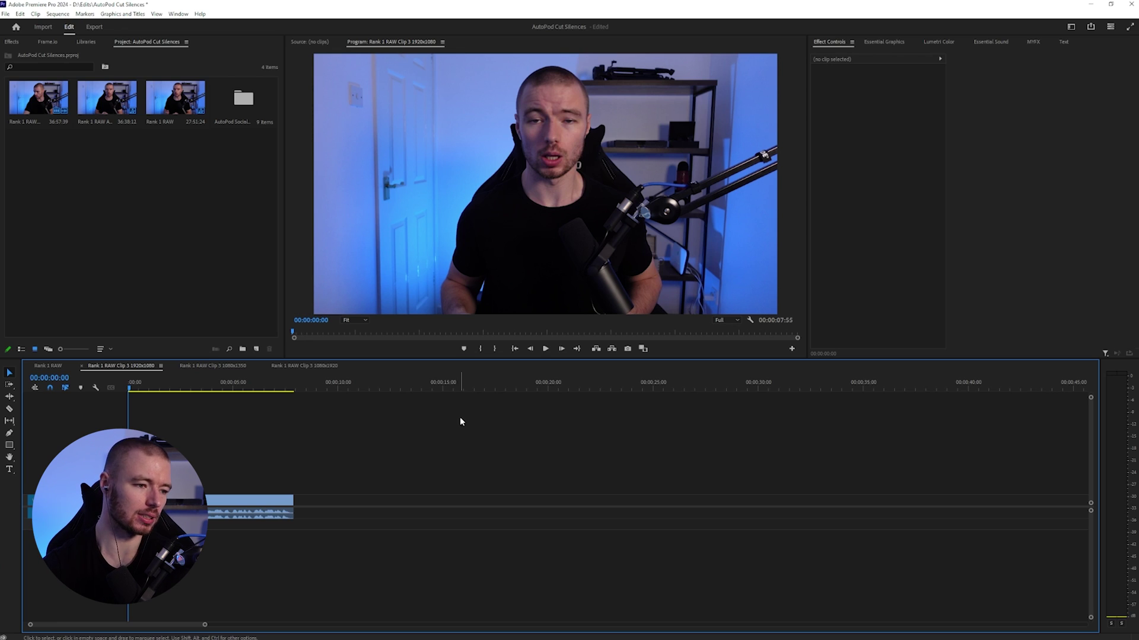
key(space)
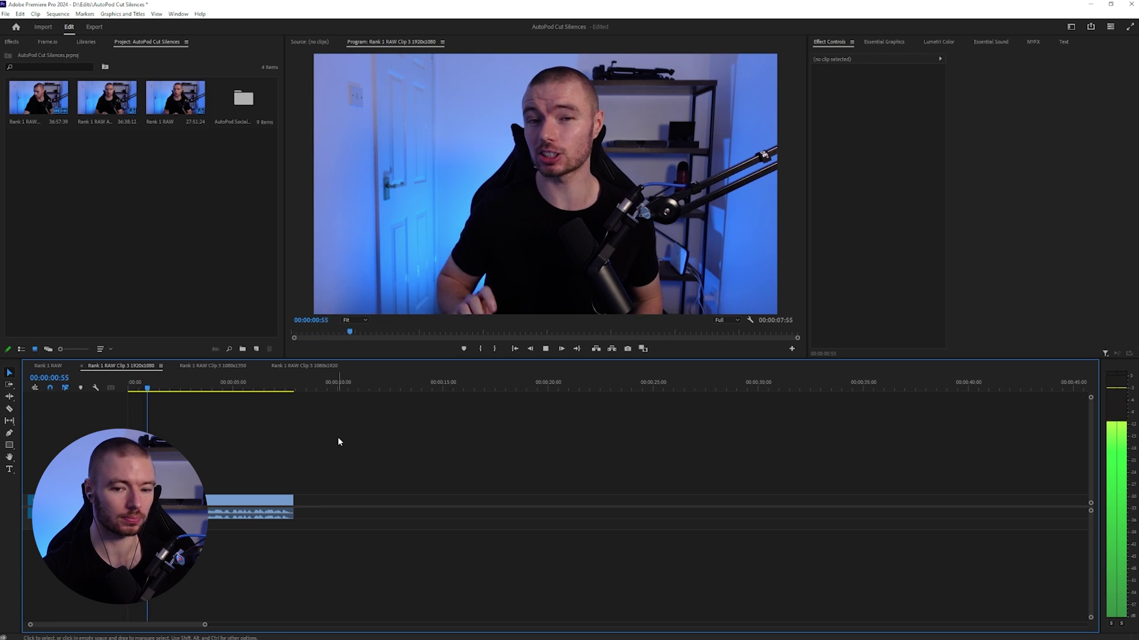
key(space)
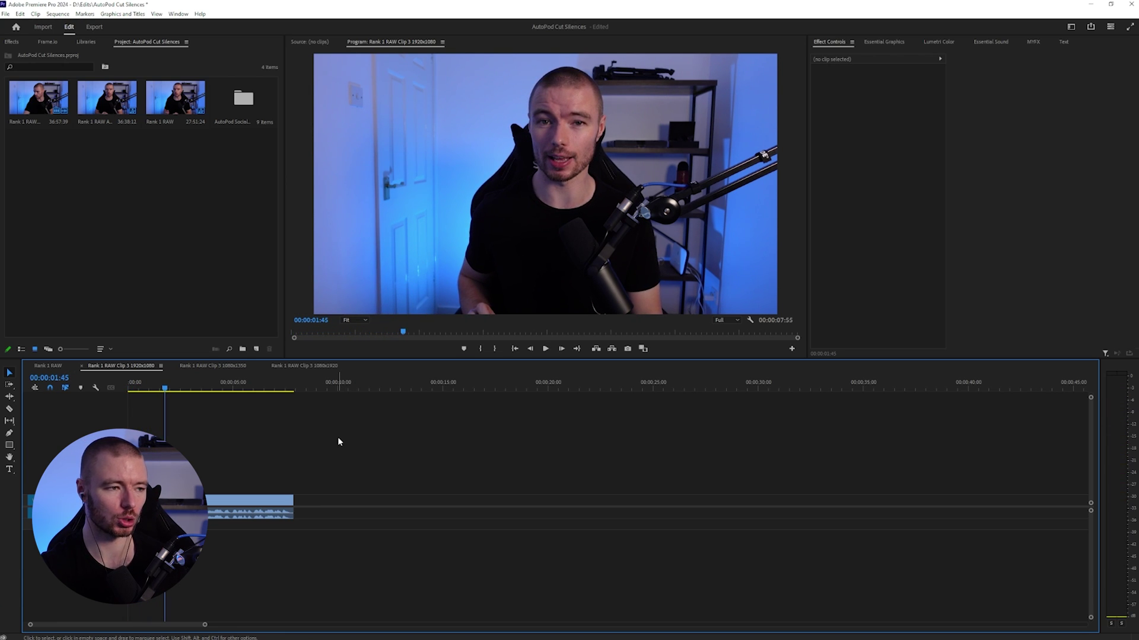